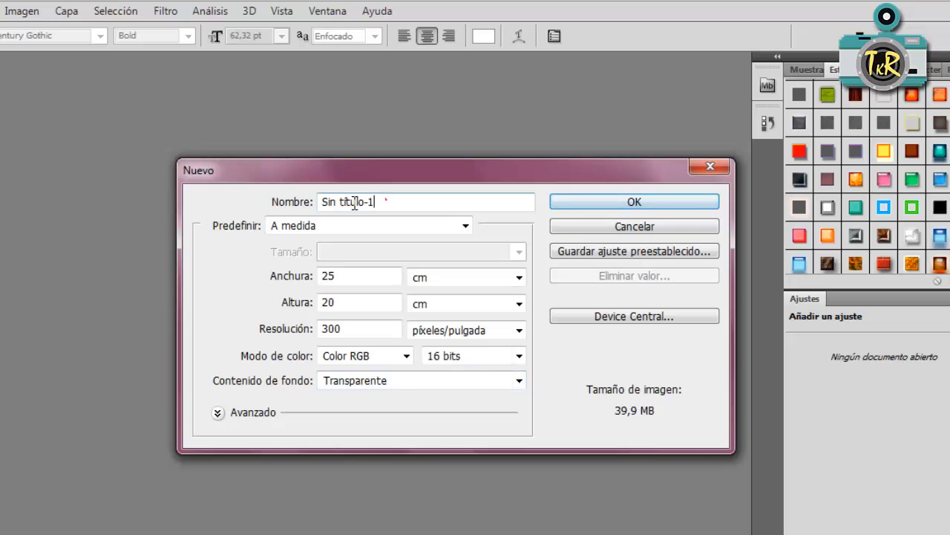
Step: Create a new 25 × 20 cm document named Pinceles with a 300 pixels/inch resolution and a transparent background
key("BackSpace")
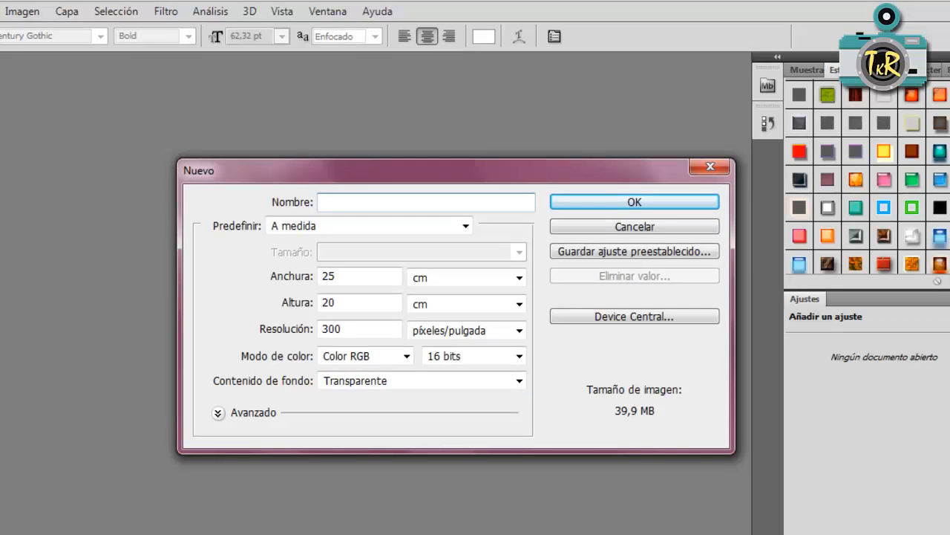
type("Pinceles")
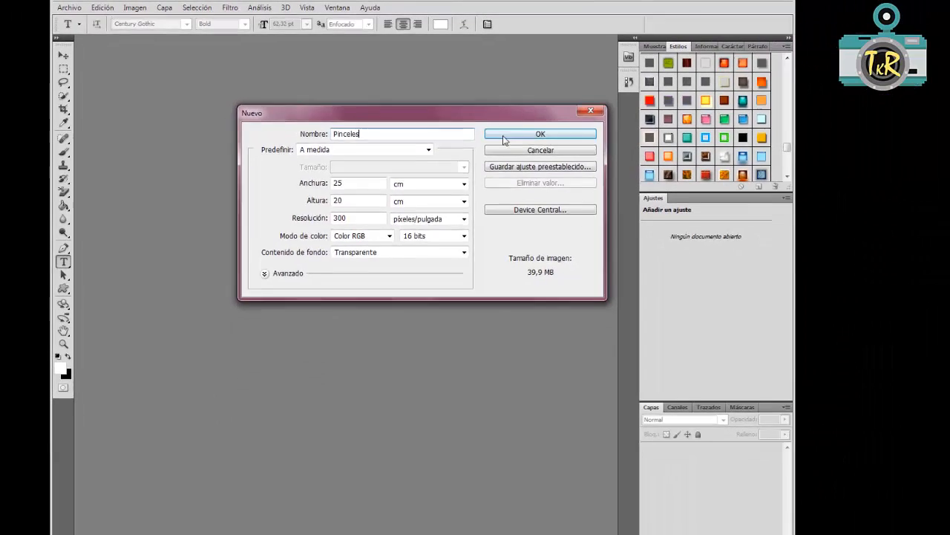
left_click(503, 135)
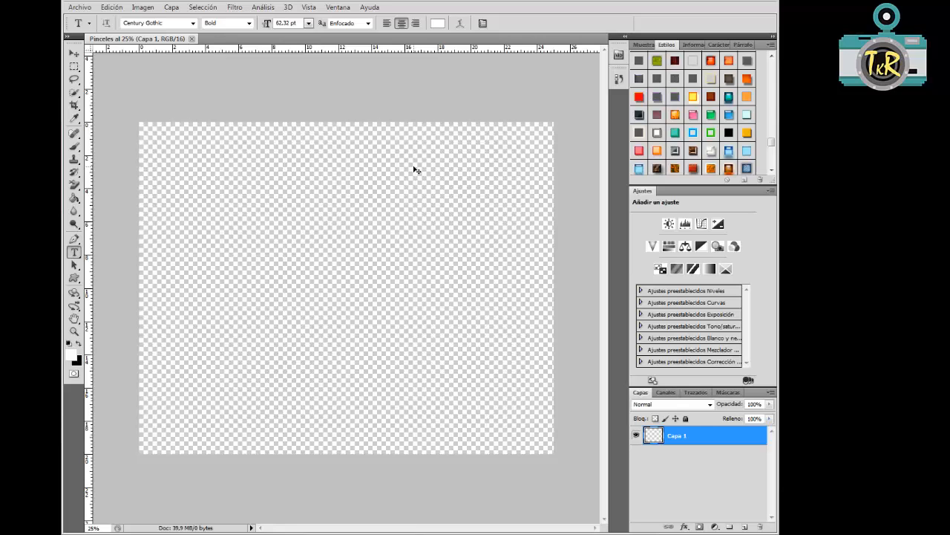
key("ctrl+0")
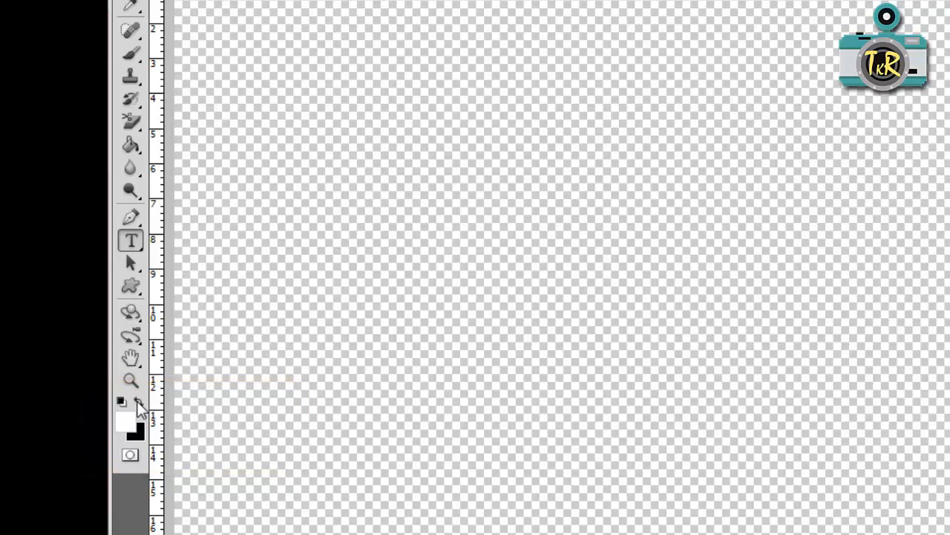
Step: Try filling the empty layer with the white foreground colour using the Paint Bucket, and undo the fill
left_click(138, 402)
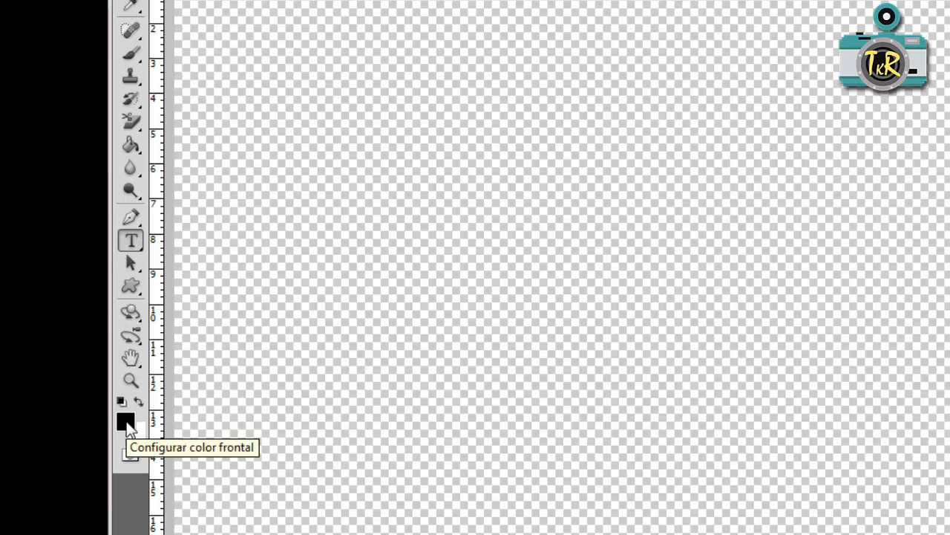
key("x")
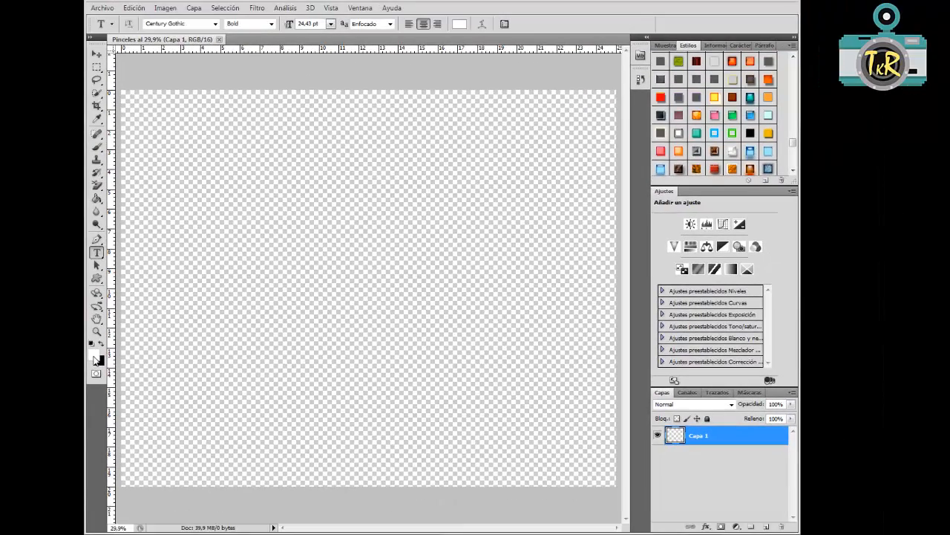
left_click(96, 199)
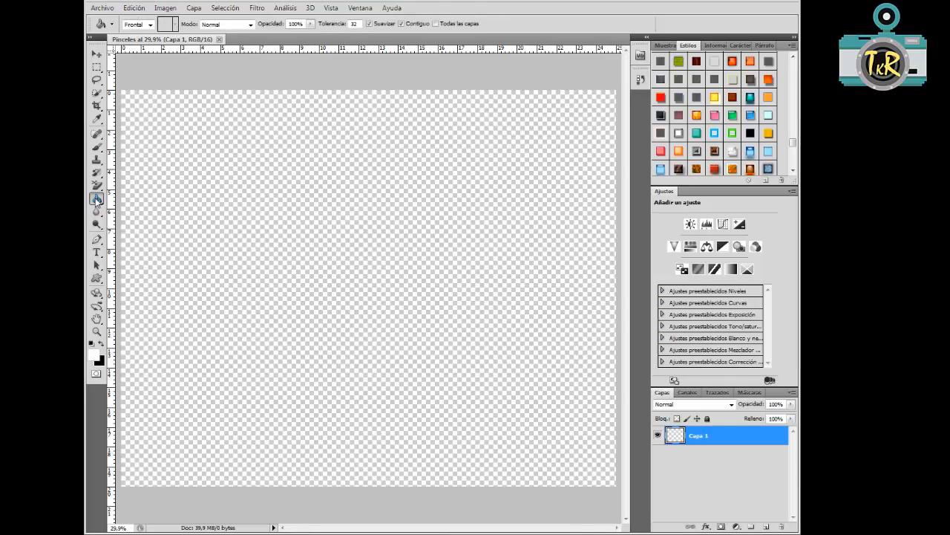
left_click(297, 213)
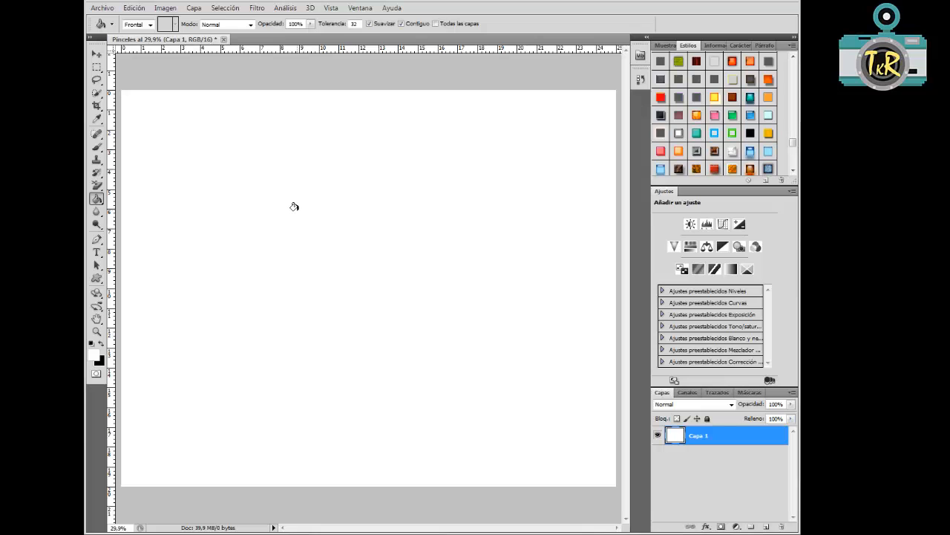
key("ctrl+z")
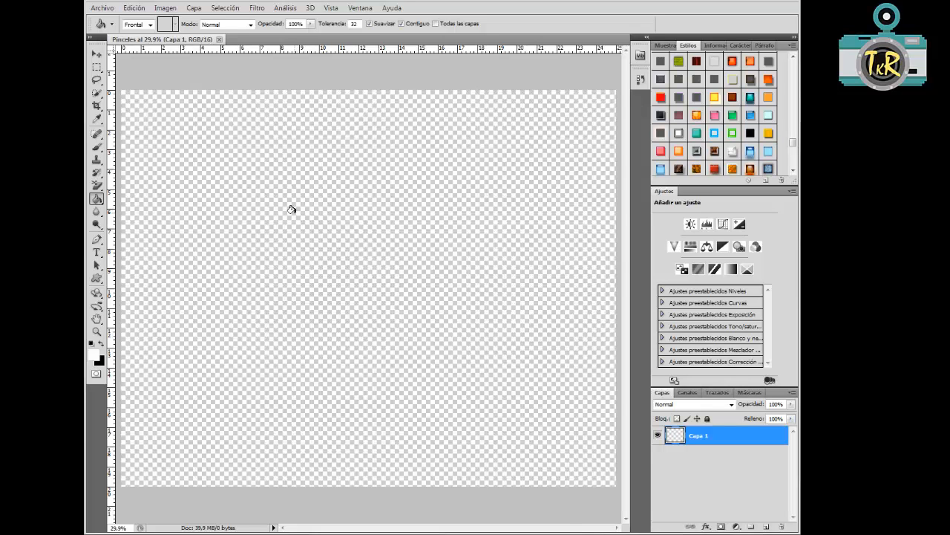
Step: Try covering the canvas with white Brush strokes, enlarging the brush to 1650 px, and undo the painting
left_click(97, 148)
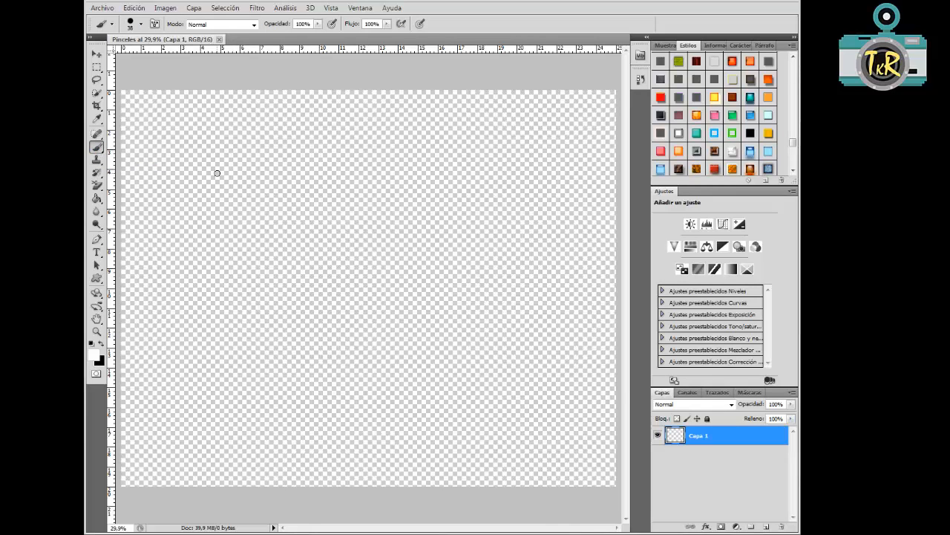
mouse_move(229, 165)
left_mouse_down()
mouse_move(267, 185)
mouse_move(364, 205)
mouse_move(342, 249)
mouse_move(269, 244)
mouse_move(301, 250)
mouse_move(401, 231)
mouse_move(346, 234)
mouse_move(379, 227)
mouse_move(403, 230)
mouse_move(346, 238)
mouse_move(409, 240)
mouse_move(364, 236)
mouse_move(398, 245)
left_mouse_up()
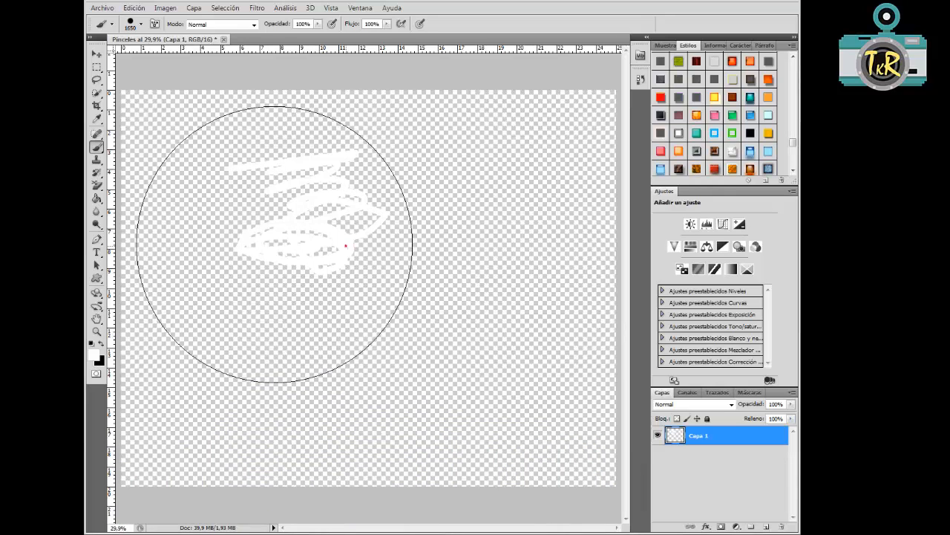
left_click_drag(235, 185, 347, 205)
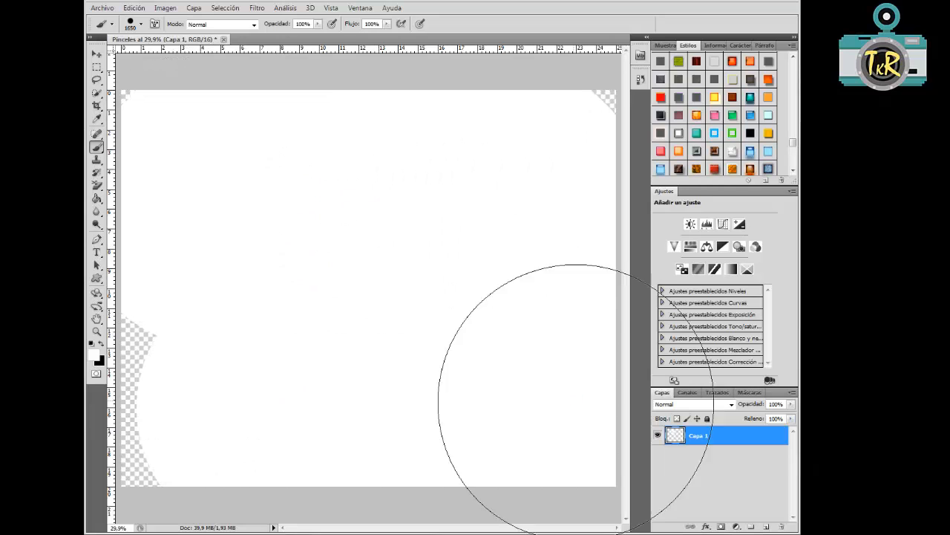
left_click(224, 357)
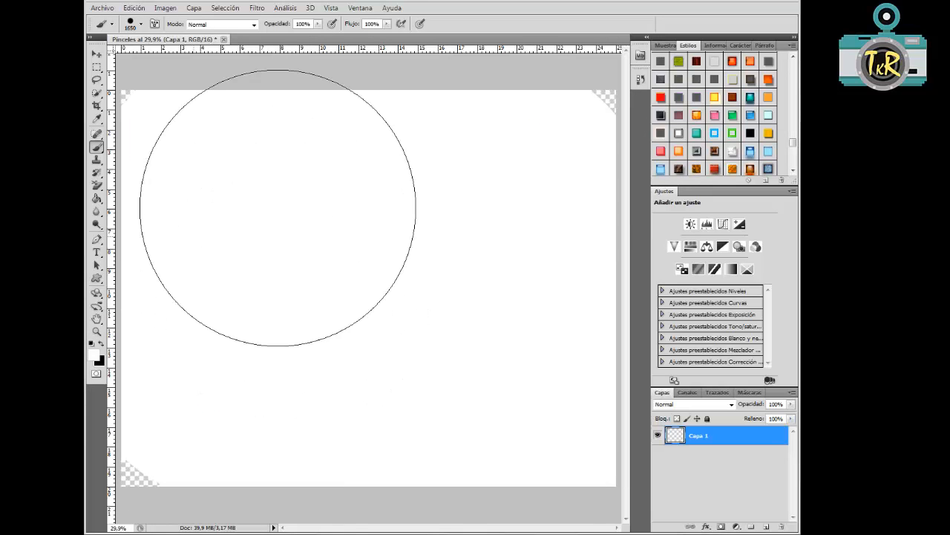
key("ctrl+z")
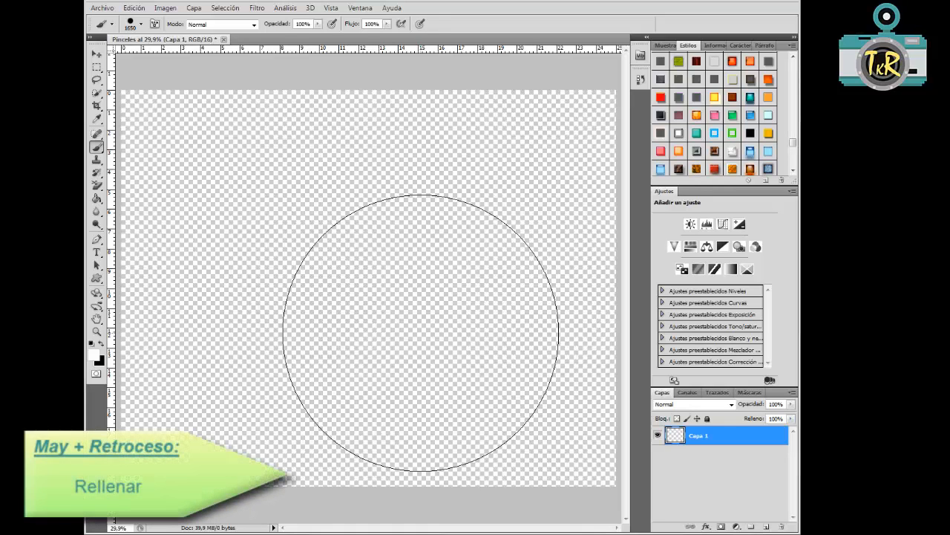
Step: Fill Capa 1 with the white foreground colour using the Fill command in Normal mode at 100% opacity
key("shift+BackSpace")
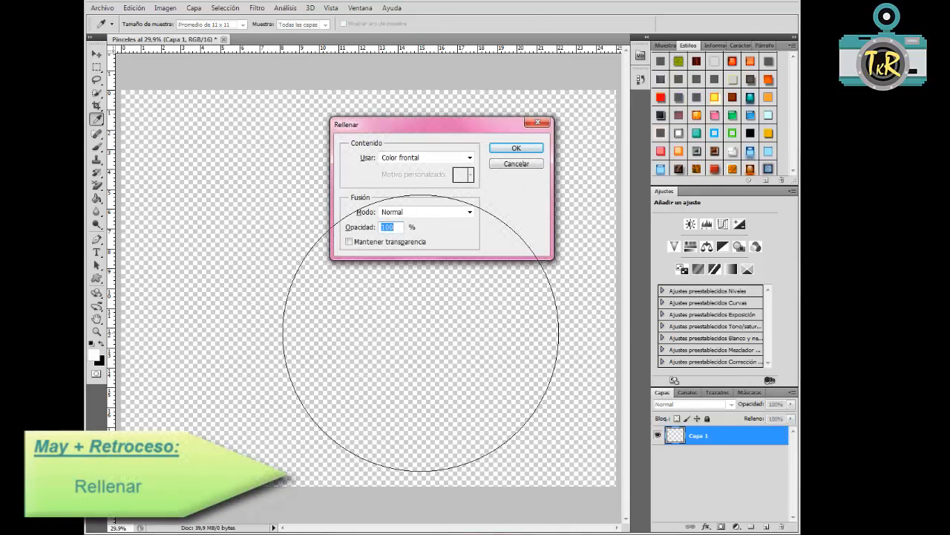
left_click(469, 158)
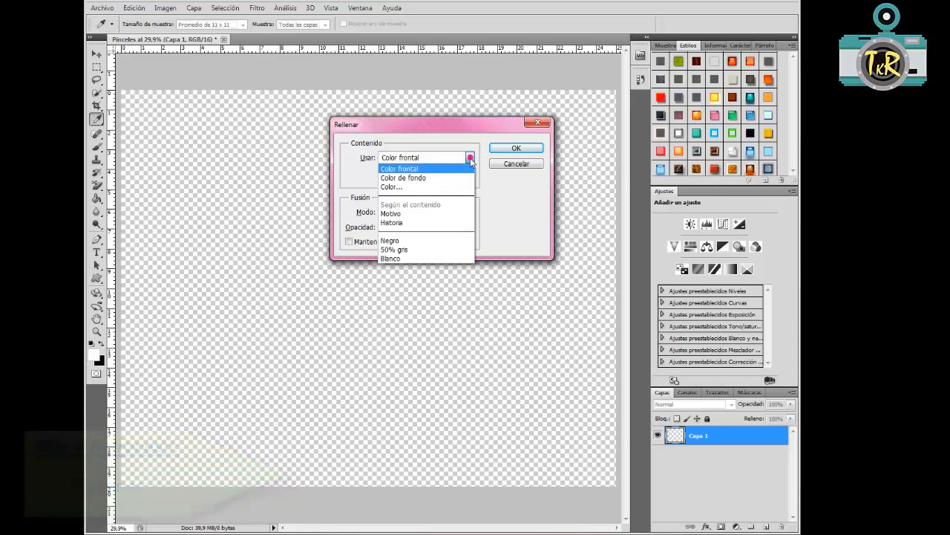
left_click(420, 205)
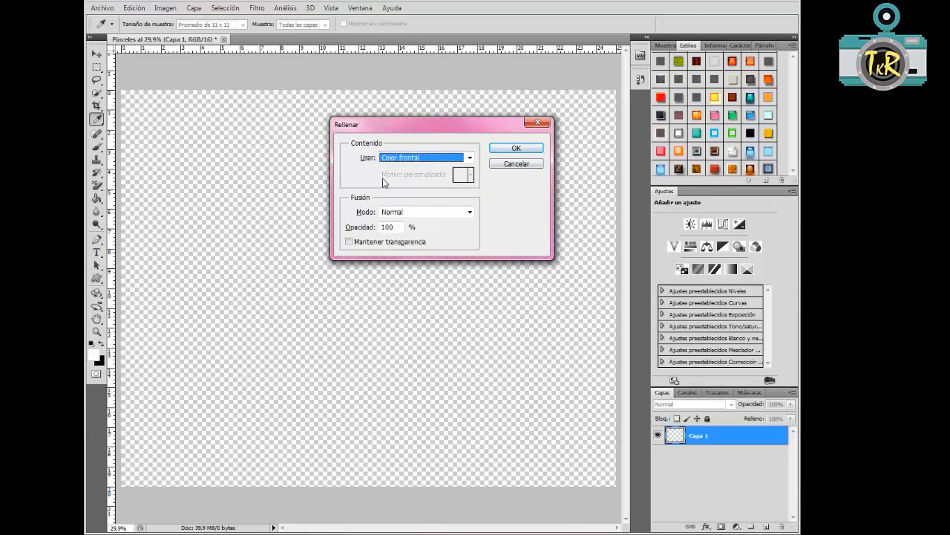
left_click(136, 9)
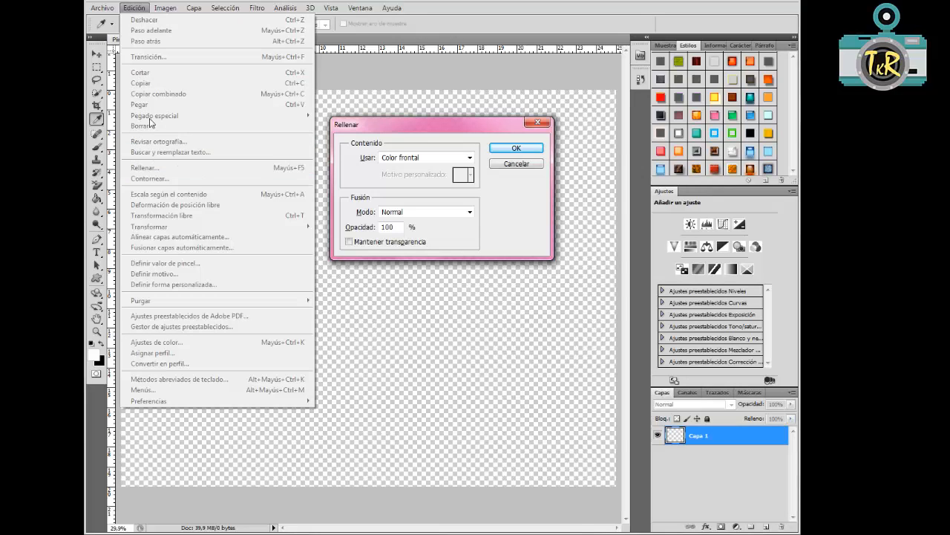
left_click(144, 10)
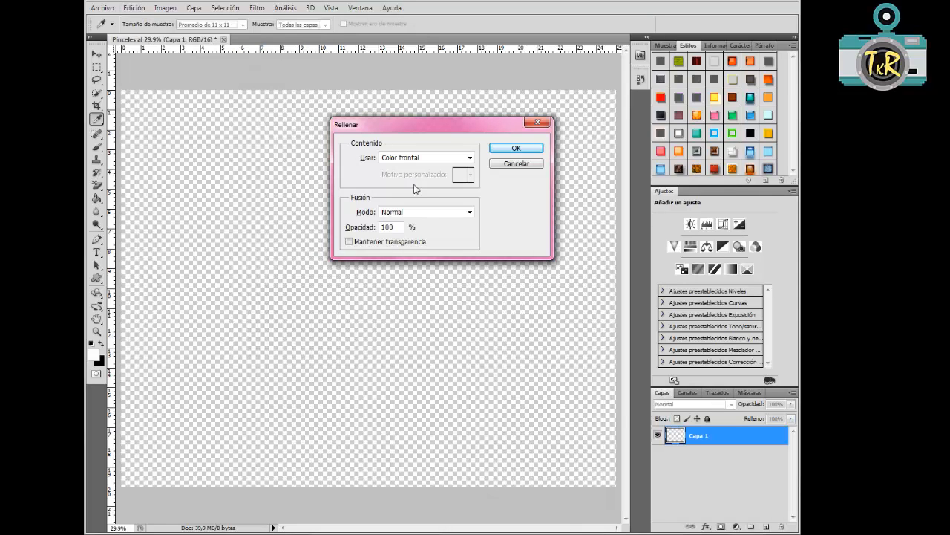
left_click(515, 148)
key("b")
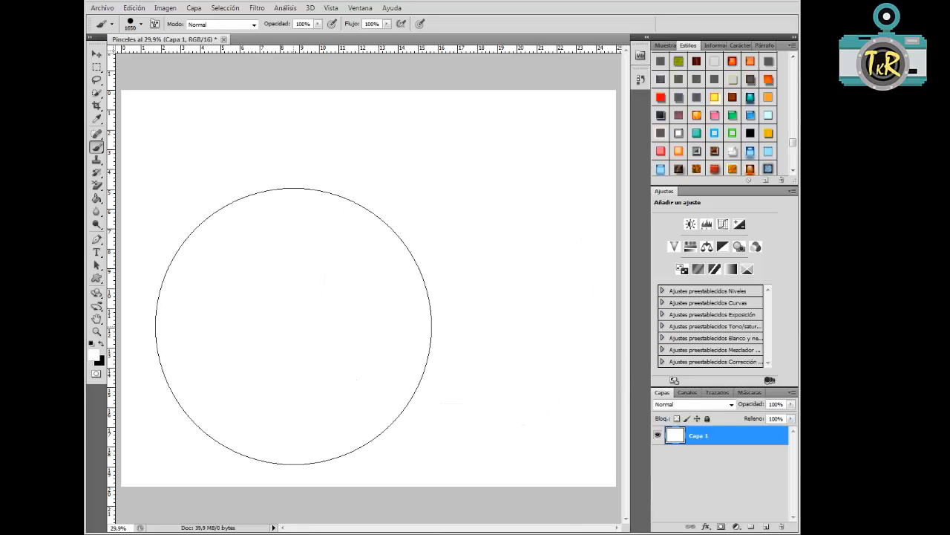
Step: Activate the Brush tool and swap the foreground and background colours so black is in front
left_click(135, 8)
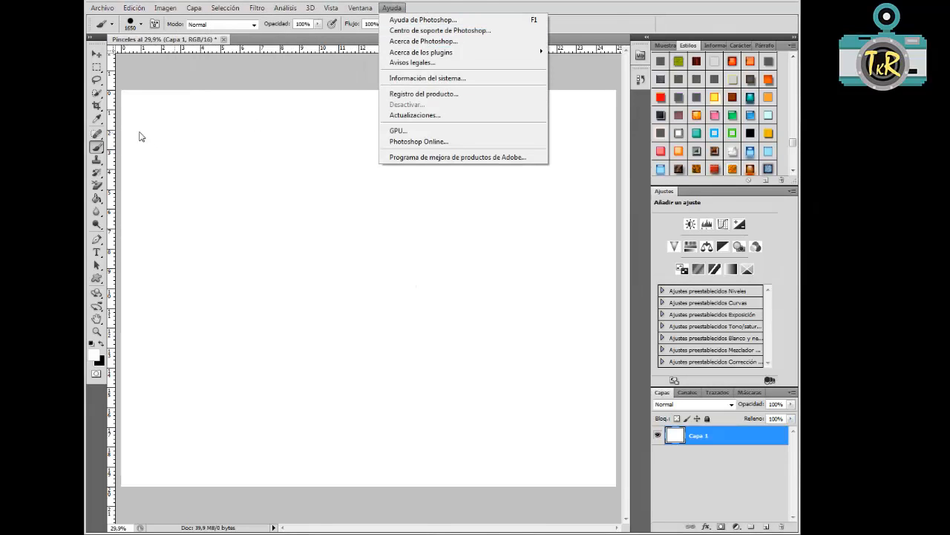
left_click(98, 149)
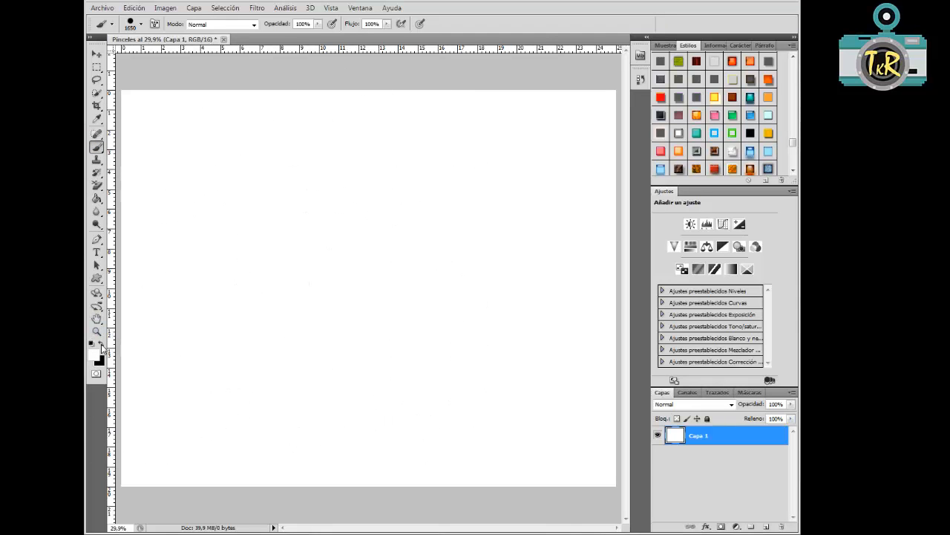
left_click(102, 345)
left_click(102, 343)
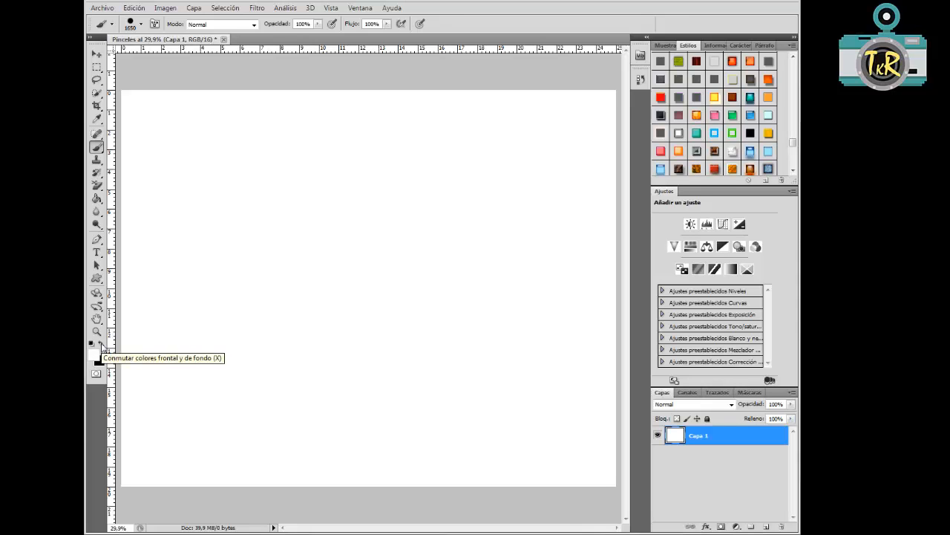
left_click(102, 343)
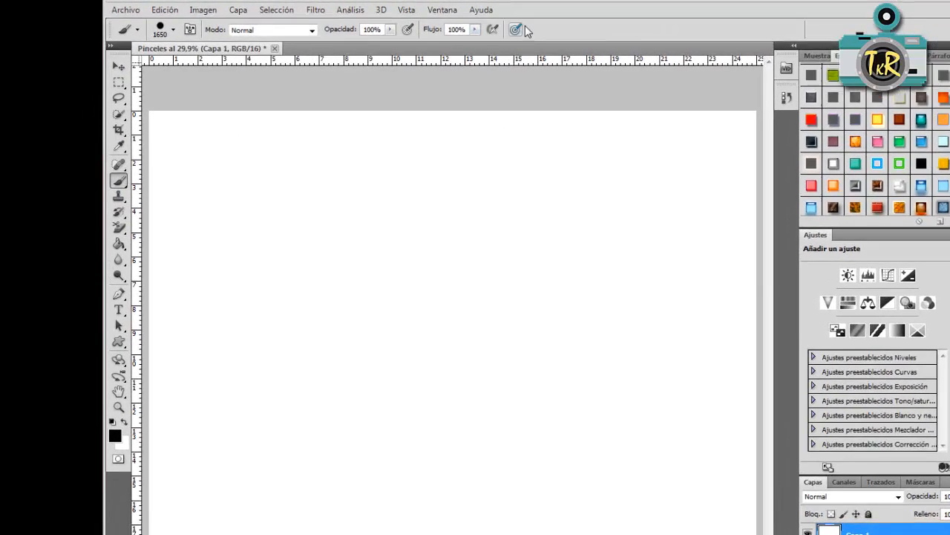
Step: Replace the current brushes with the 378_ABSTRACT_BRUSHES set
left_click(199, 35)
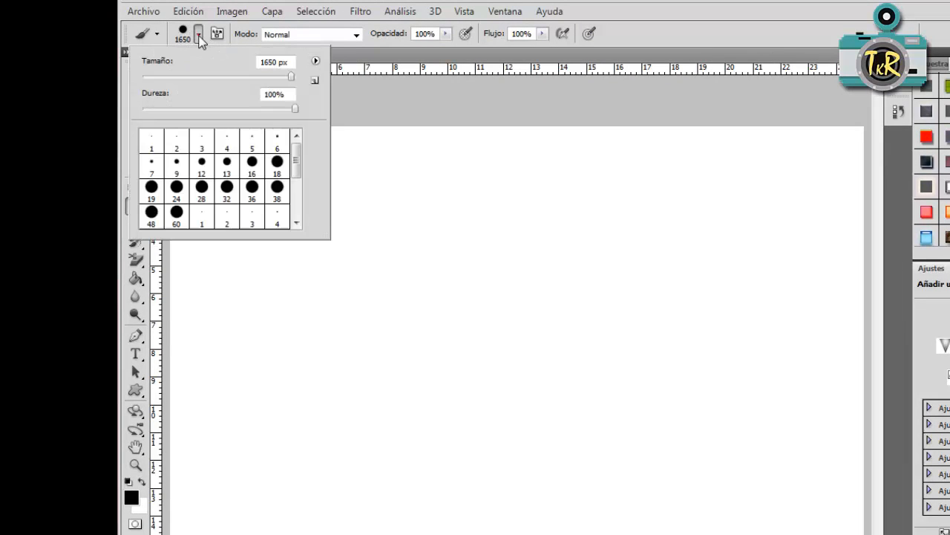
left_click(316, 62)
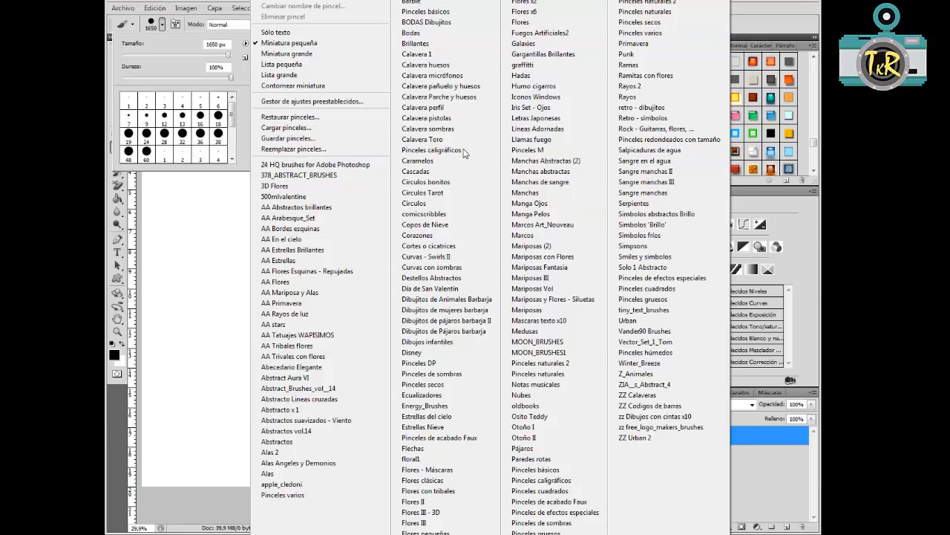
left_click(284, 178)
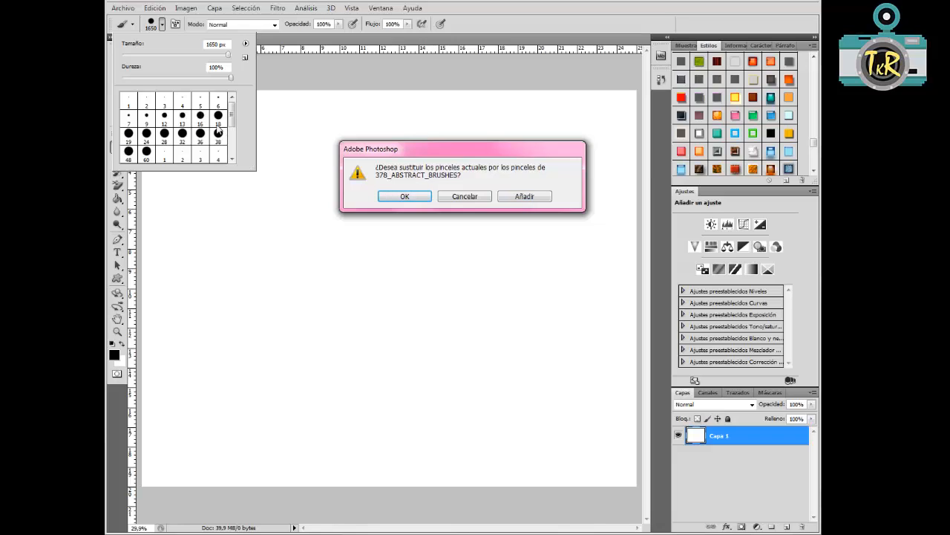
left_click(405, 197)
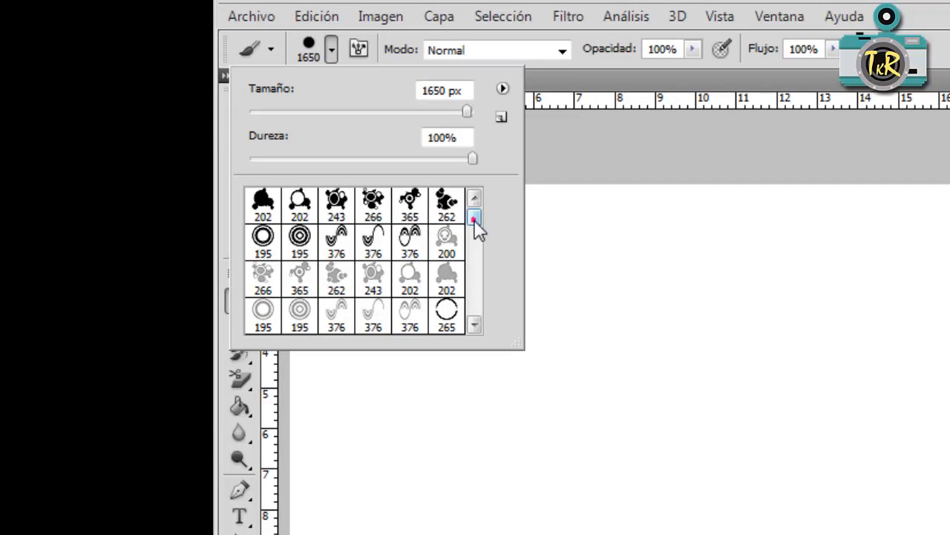
Step: Choose the 424 px diagonal-arrows brush from the loaded abstract brushes
mouse_move(473, 217)
left_mouse_down()
mouse_move(482, 313)
mouse_move(473, 250)
left_mouse_up()
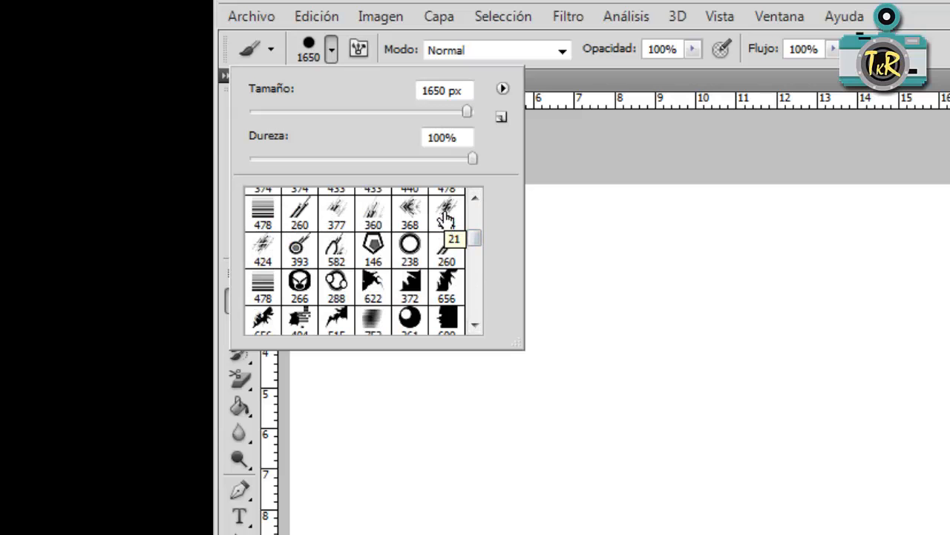
left_click(446, 215)
double_click(444, 212)
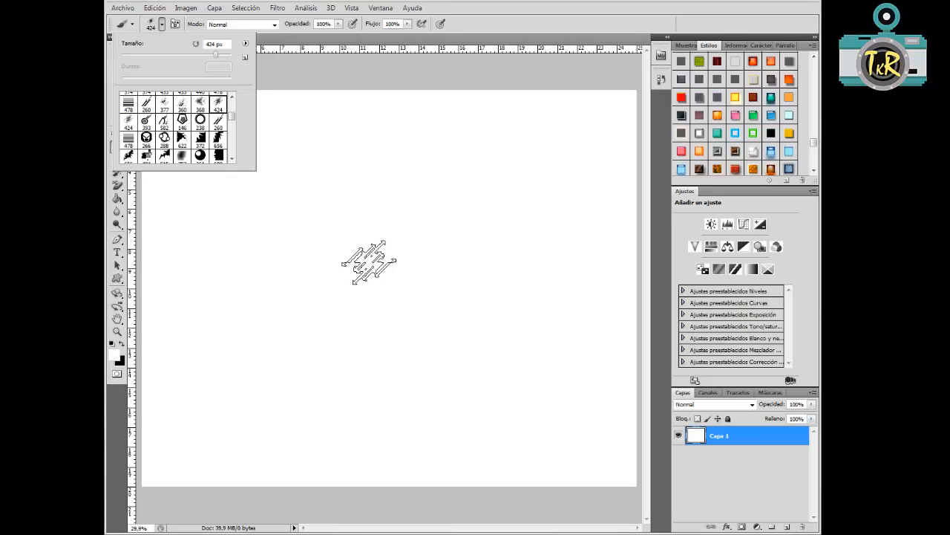
Step: Enlarge the arrows brush to 2500 px and stamp it in black near the centre of the white canvas
mouse_move(369, 262)
left_mouse_down()
mouse_move(493, 260)
mouse_move(559, 276)
left_mouse_up()
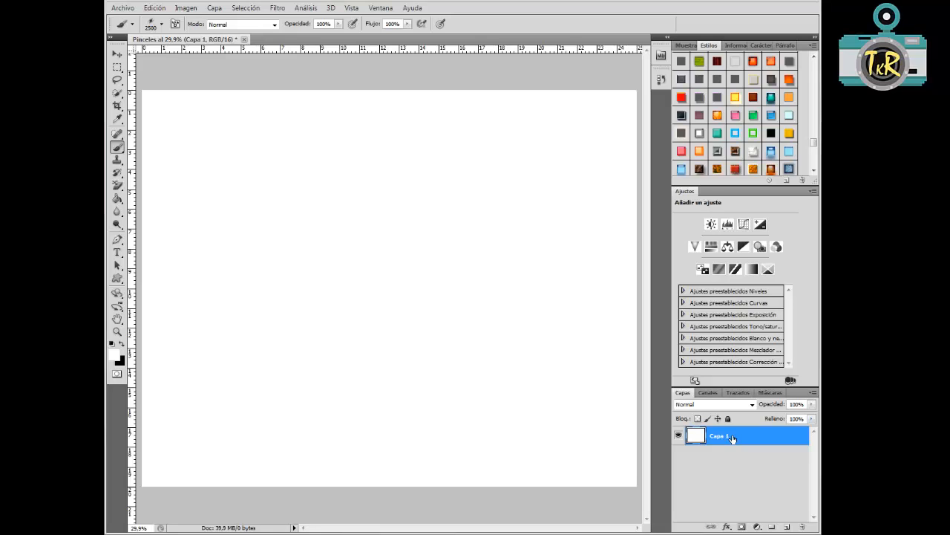
key("x")
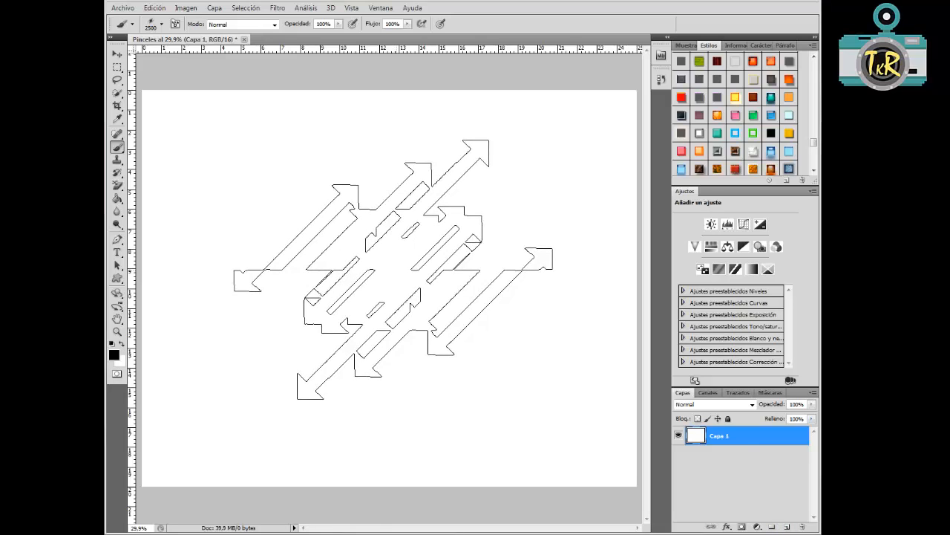
left_click(391, 272)
left_click(391, 272)
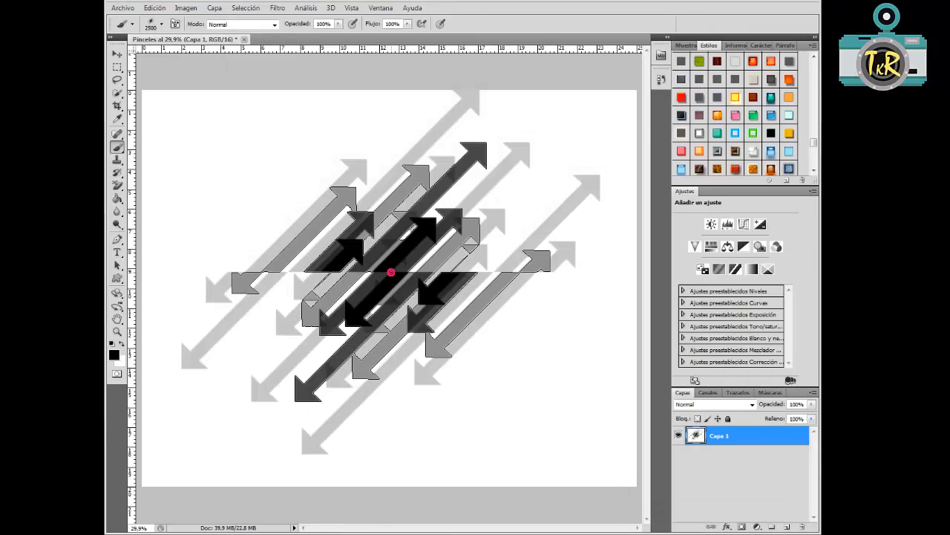
left_click(391, 271)
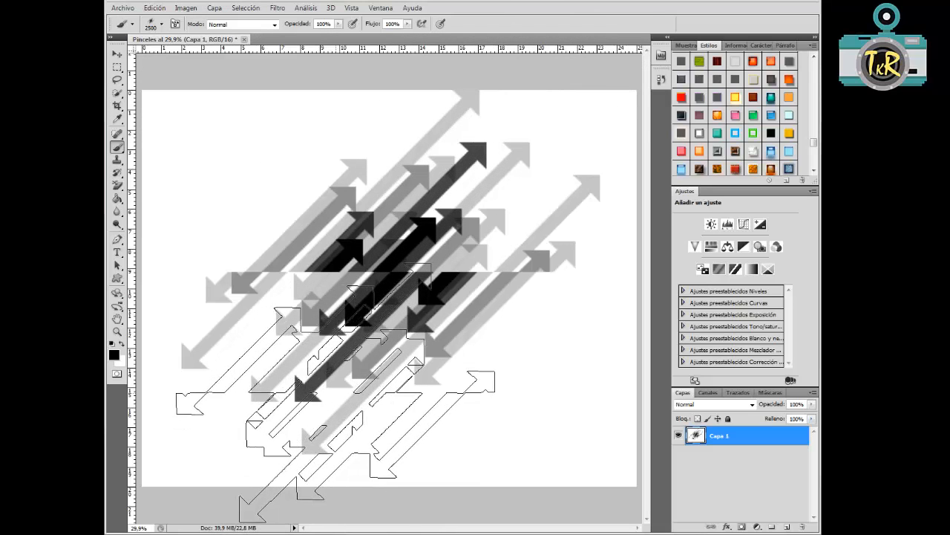
Step: Nudge the contents of Capa 1 slightly downwards on the canvas
key("ctrl+a")
key("Delete")
key("ctrl+Down")
key("ctrl+Down")
key("ctrl+Down")
key("ctrl+Down")
key("ctrl+Down")
key("ctrl+Down")
key("ctrl+Down")
key("ctrl+Down")
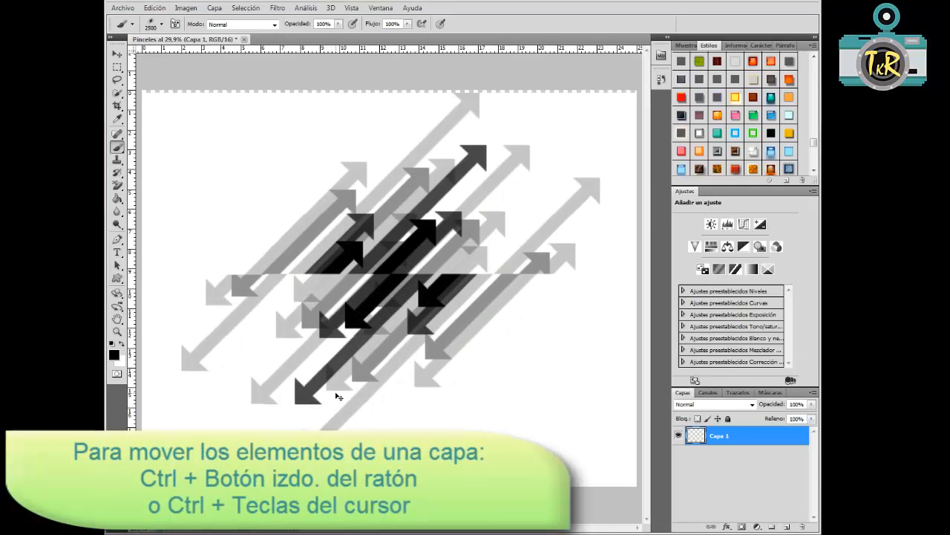
Step: Move the contents of Capa 1 slightly up, and nudge them a few pixels left and down on the canvas
mouse_move(360, 249)
left_mouse_down()
mouse_move(360, 297)
mouse_move(364, 245)
left_mouse_up()
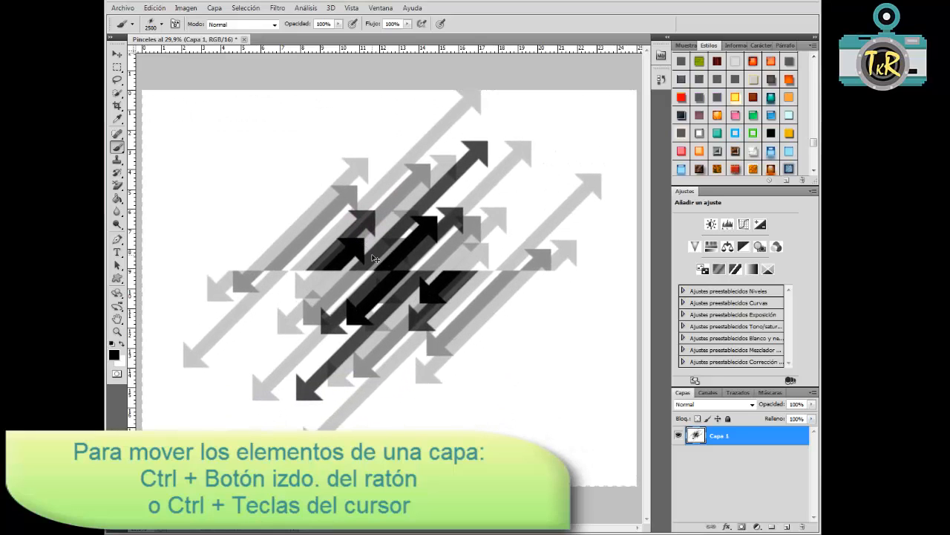
key("ctrl+Left")
key("ctrl+Left")
key("ctrl+Left")
key("ctrl+Left")
key("ctrl+Left")
key("ctrl+Down")
key("ctrl+Down")
key("ctrl+Down")
key("ctrl+Down")
key("ctrl+Down")
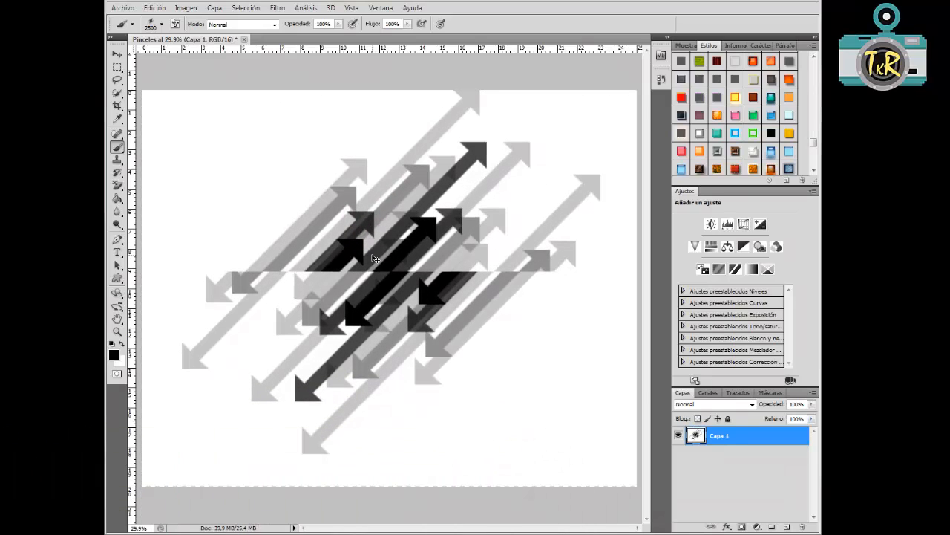
key("ctrl+Left")
key("ctrl+Left")
key("ctrl+Left")
key("ctrl+Down")
key("ctrl+Down")
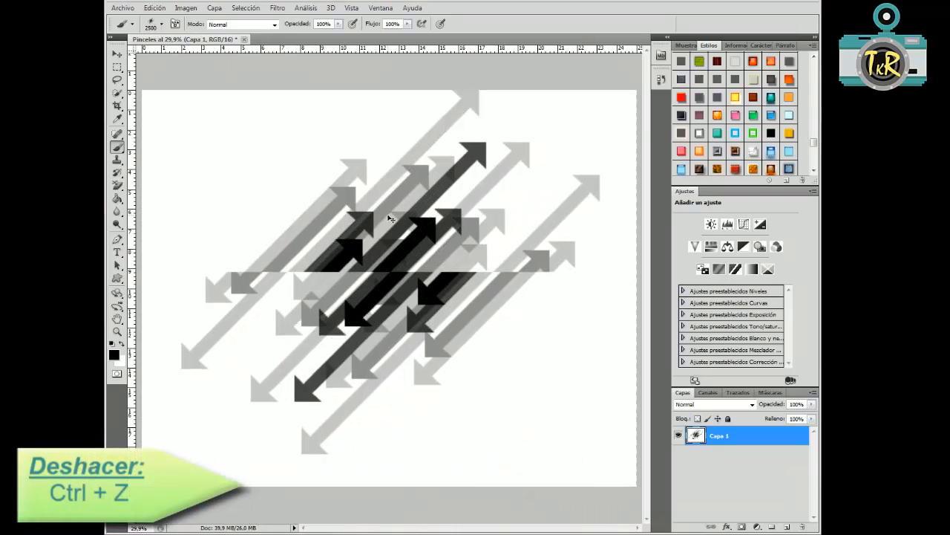
Step: Undo the layer moves and the arrows stamp on Capa 1, back to the plain white fill
key("ctrl+z")
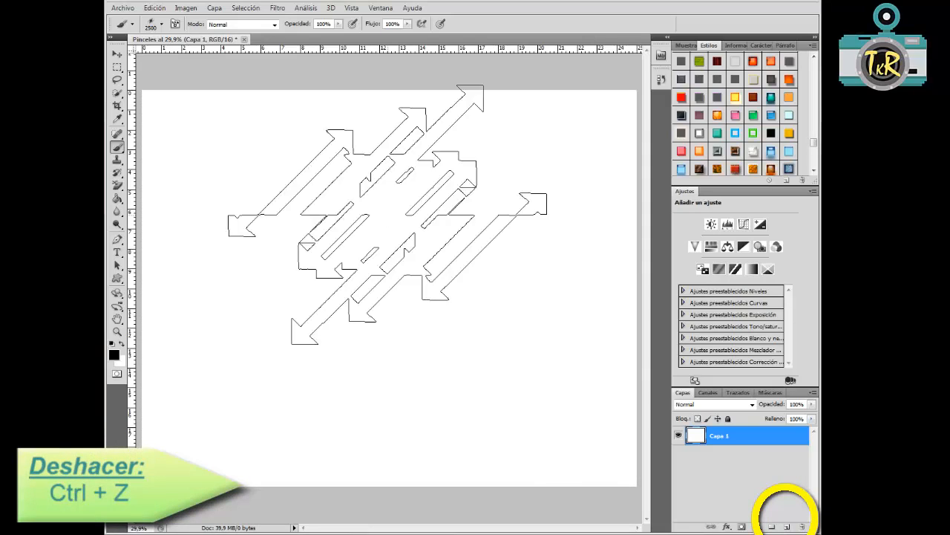
key("ctrl+z")
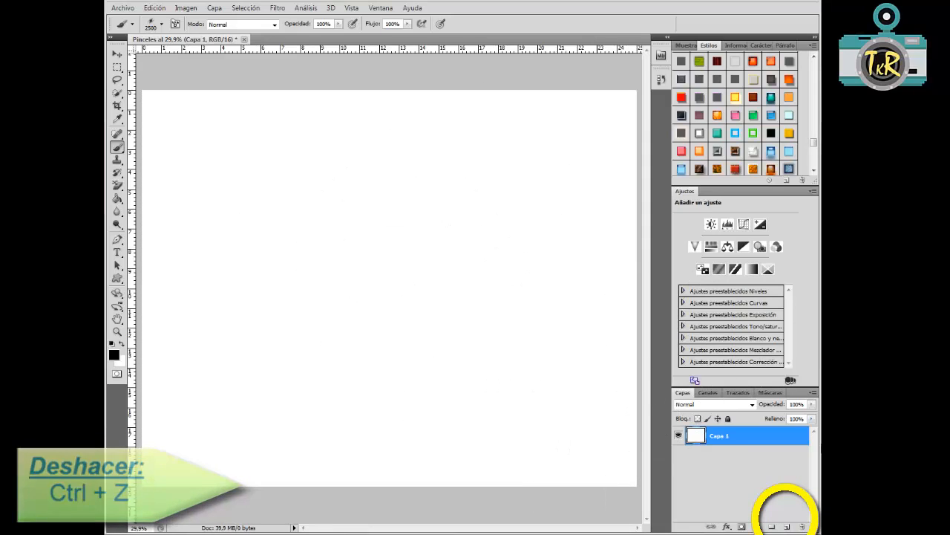
Step: Stamp the black 2500 px arrows brush on a new layer above Capa 1 and reposition the arrows near the canvas centre
left_click(787, 527)
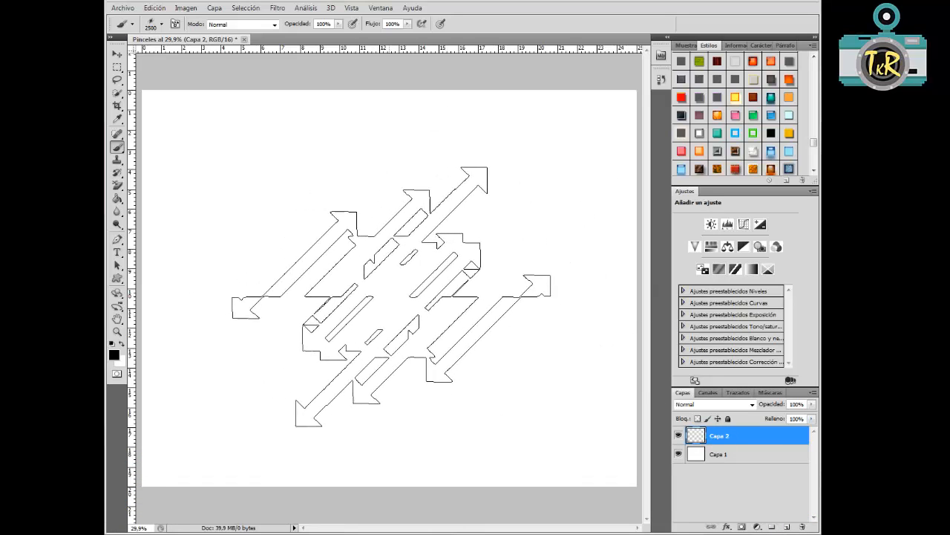
left_click(384, 289)
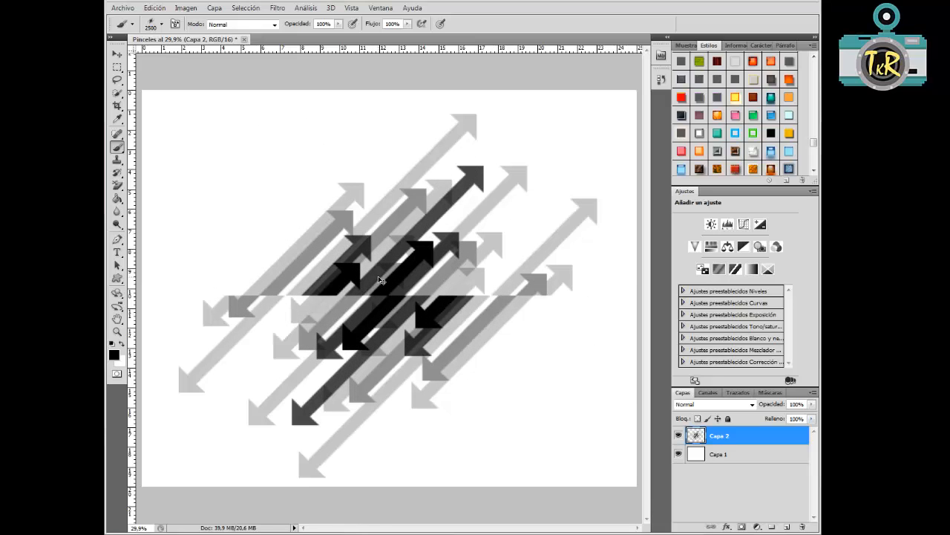
mouse_move(379, 277)
left_mouse_down()
mouse_move(382, 252)
mouse_move(393, 301)
mouse_move(348, 239)
mouse_move(387, 283)
mouse_move(380, 271)
mouse_move(427, 414)
left_mouse_up()
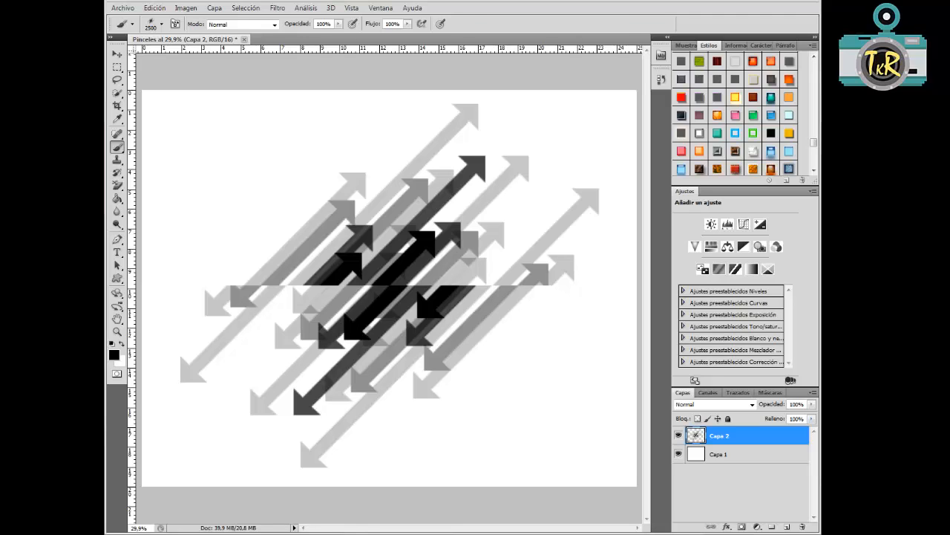
Step: Flip the arrows on Capa 2 horizontally and vertically with Free Transform
key("ctrl+t")
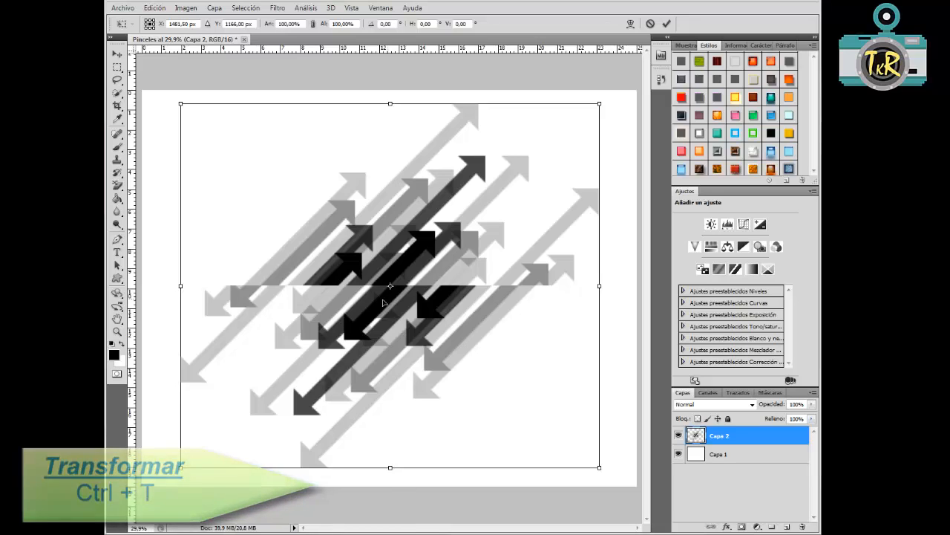
right_click(399, 246)
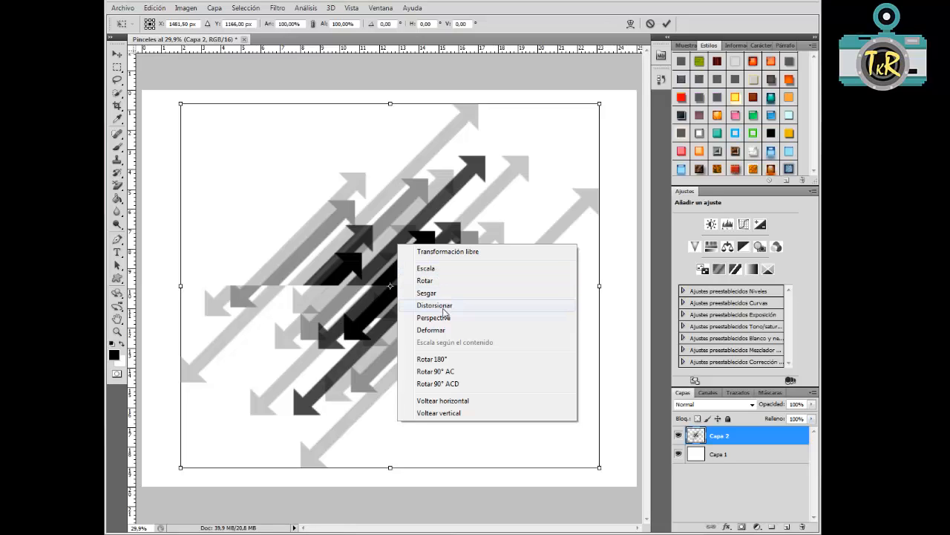
left_click(447, 402)
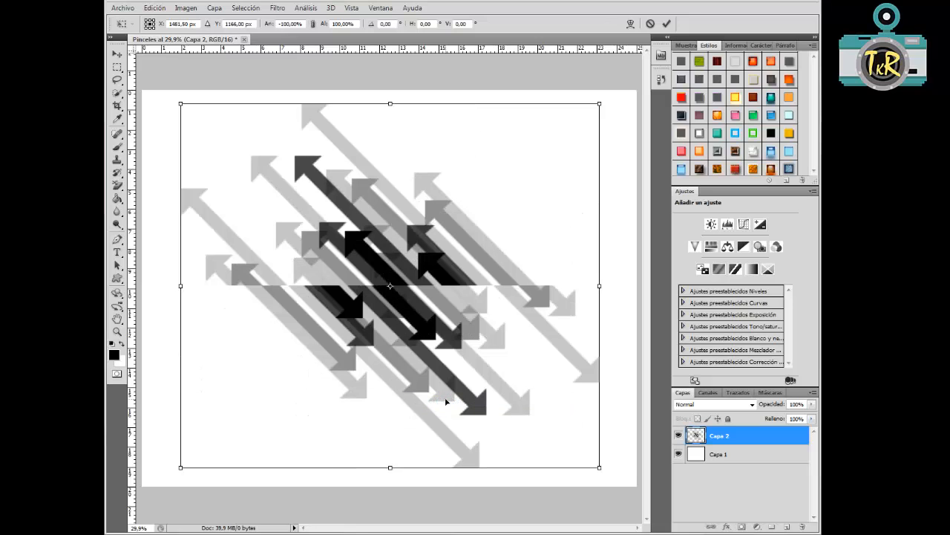
right_click(447, 402)
left_click(485, 392)
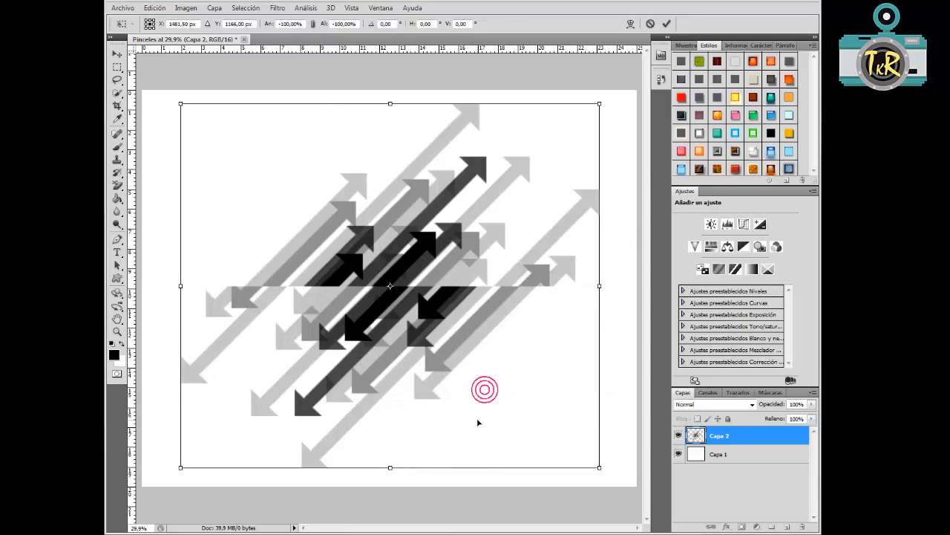
Step: Scale the Capa 2 arrows to about 101% width and 97% height, rotate them about 16° clockwise, and apply the transform
right_click(433, 353)
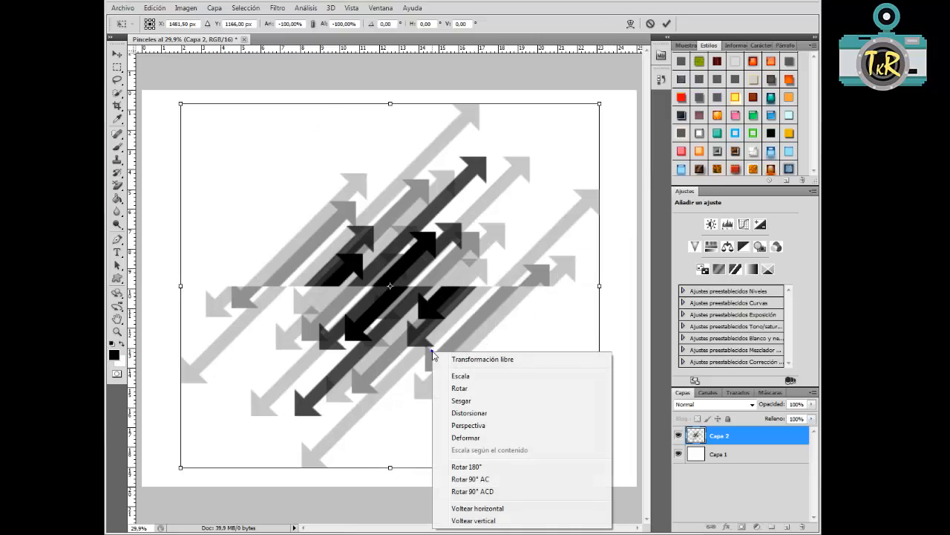
left_click(461, 377)
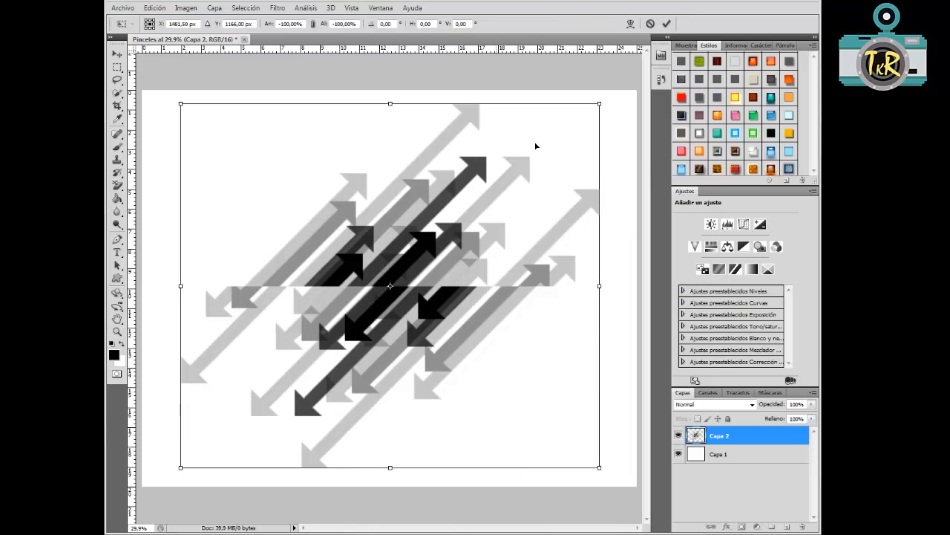
mouse_move(600, 101)
left_mouse_down()
mouse_move(398, 159)
mouse_move(532, 298)
mouse_move(530, 314)
mouse_move(603, 116)
left_mouse_up()
right_click(386, 238)
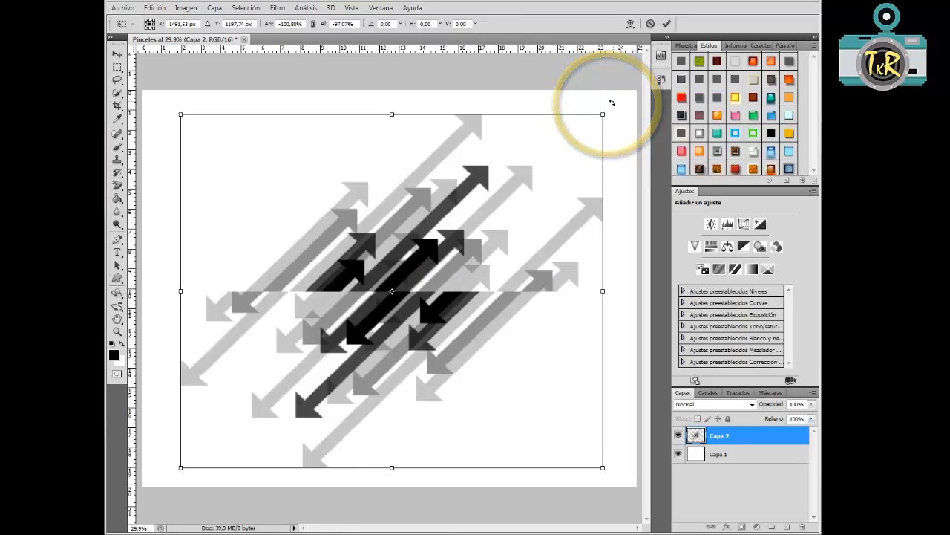
left_click_drag(612, 102, 315, 327)
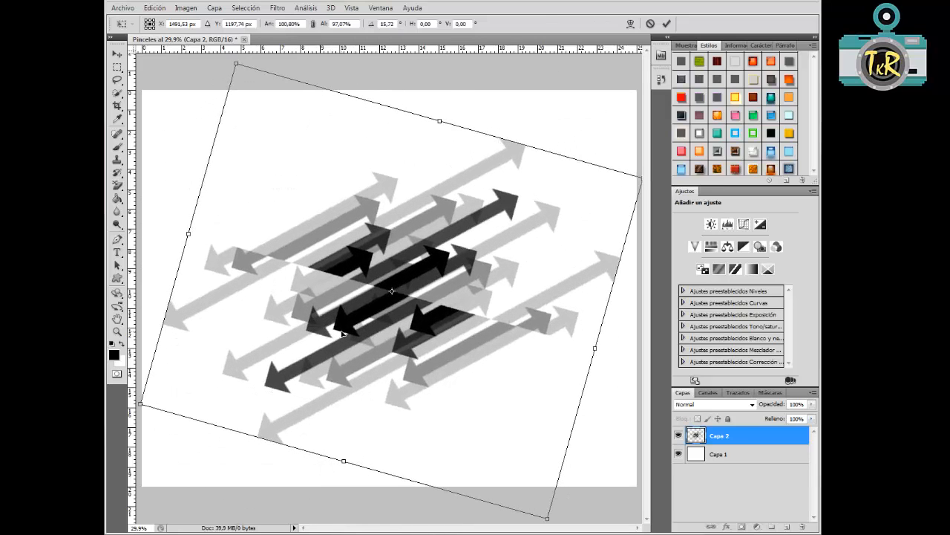
key("Return")
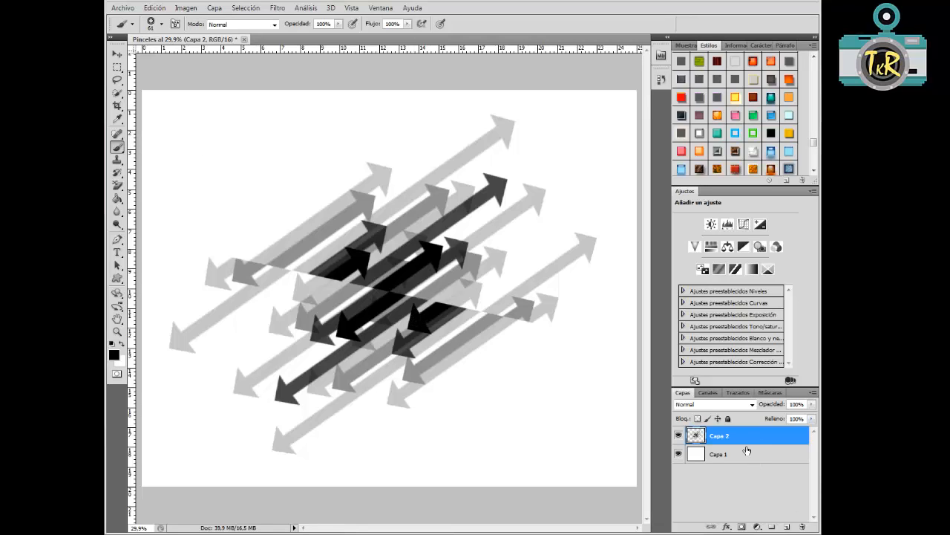
Step: Add the text "Pinceles" in black Century Gothic Bold, 24.43 pt, and place it in the lower-right area of the canvas
left_click(117, 255)
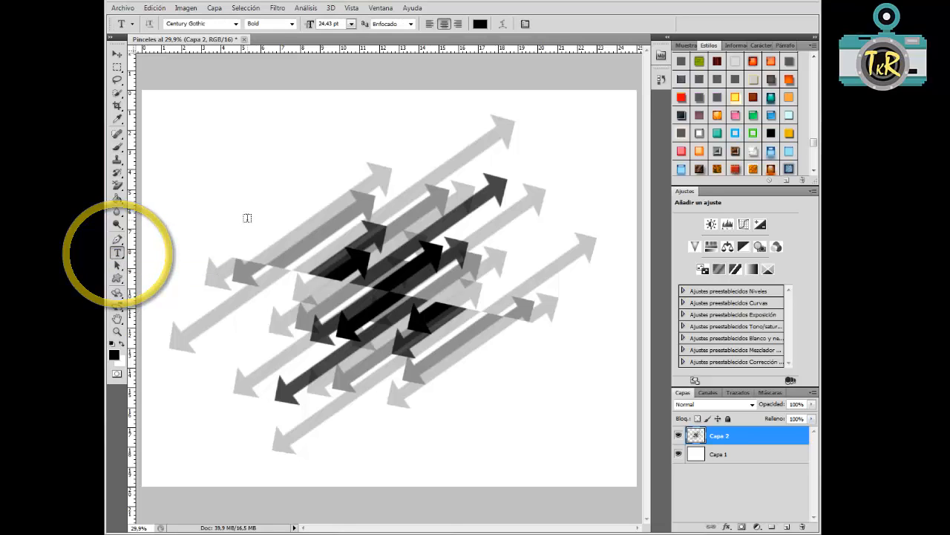
left_click(231, 183)
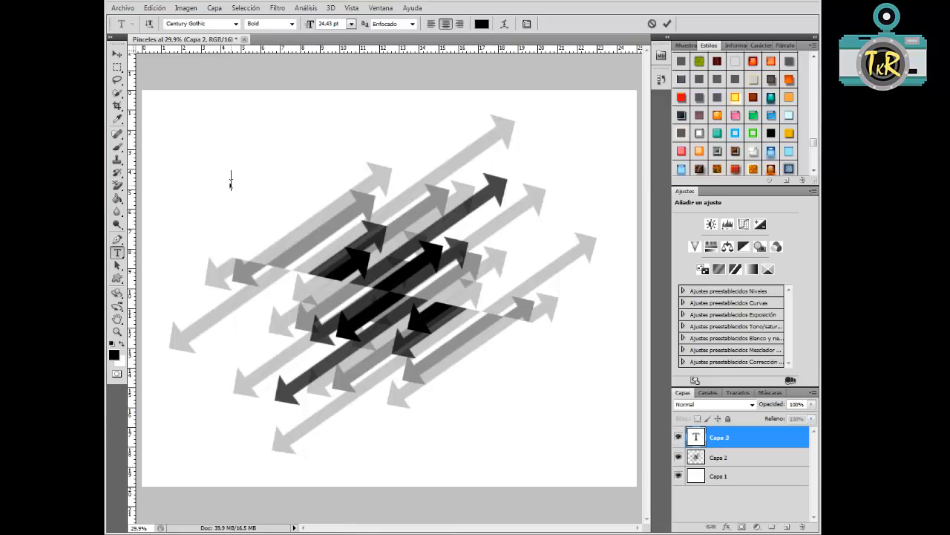
type("Pinceles")
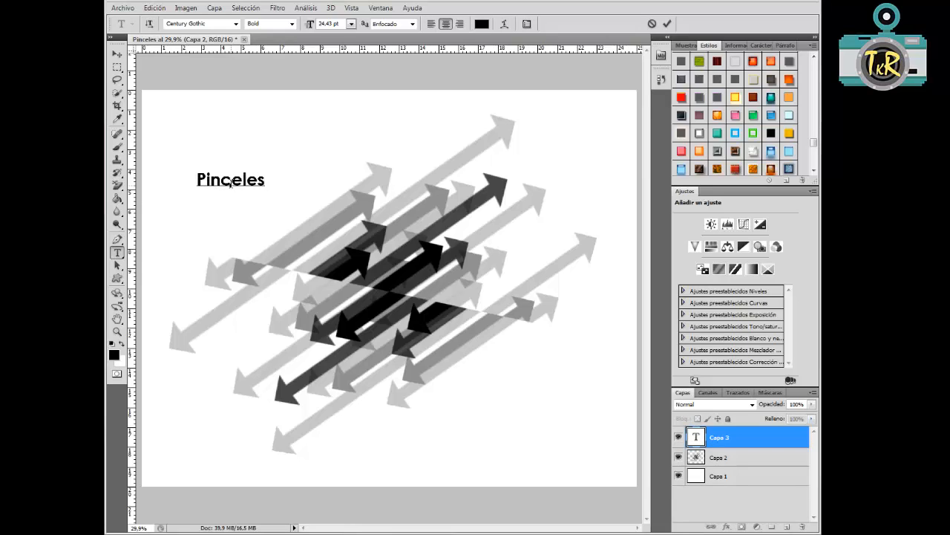
key("ctrl+Return")
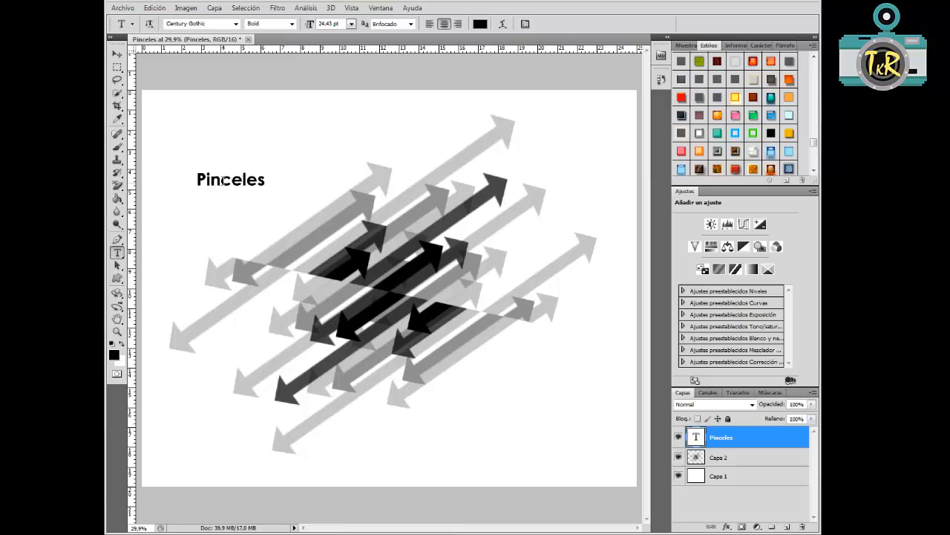
left_click_drag(221, 186, 516, 421)
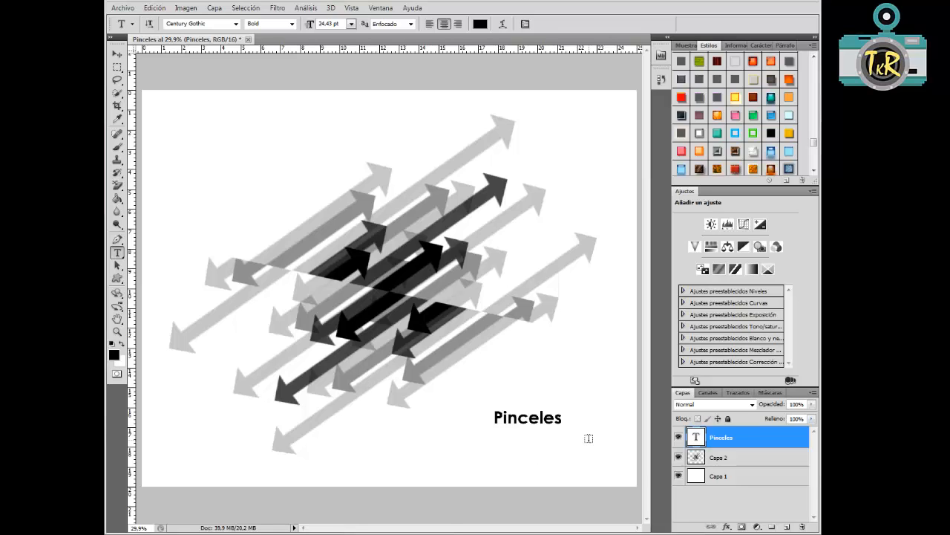
Step: Scale the "Pinceles" text proportionally to about 528% and place it across the middle of the arrows
key("ctrl+t")
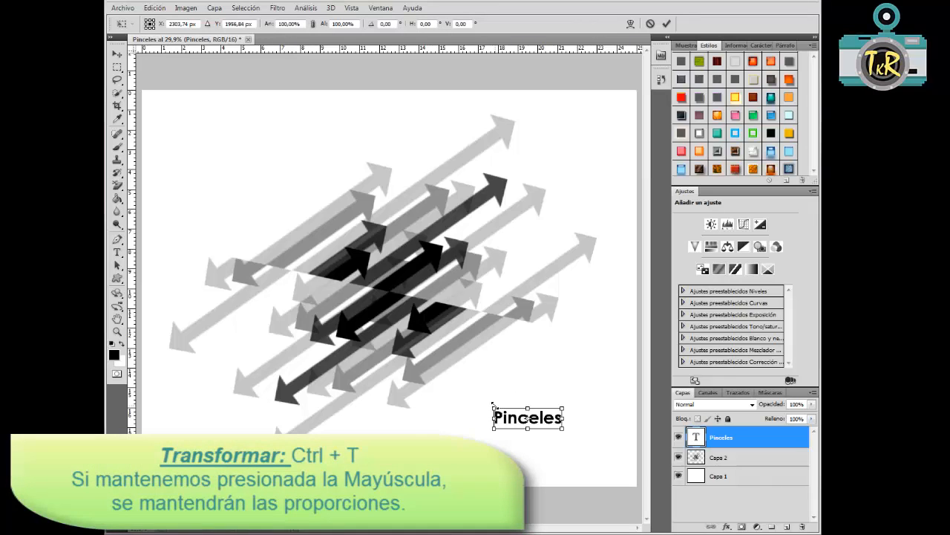
left_click_drag(492, 405, 204, 216)
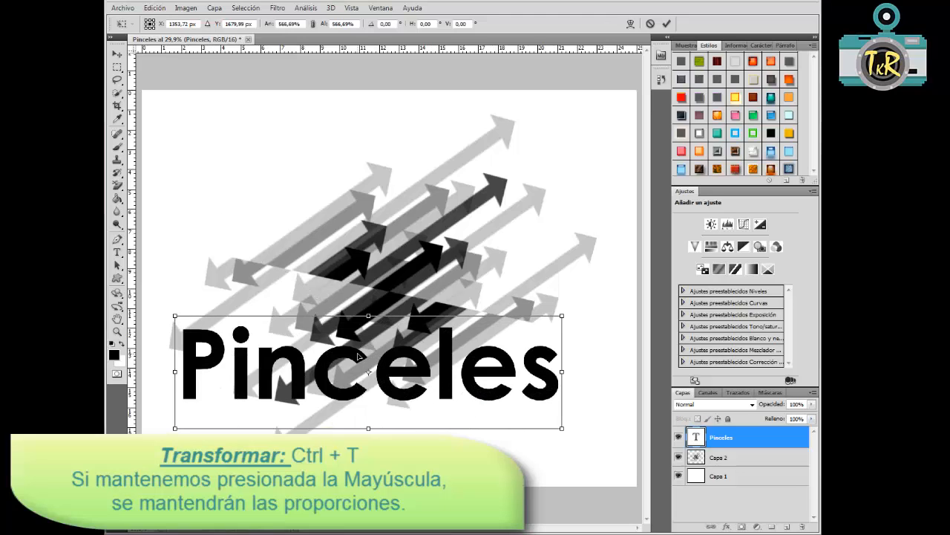
left_click_drag(358, 357, 381, 254)
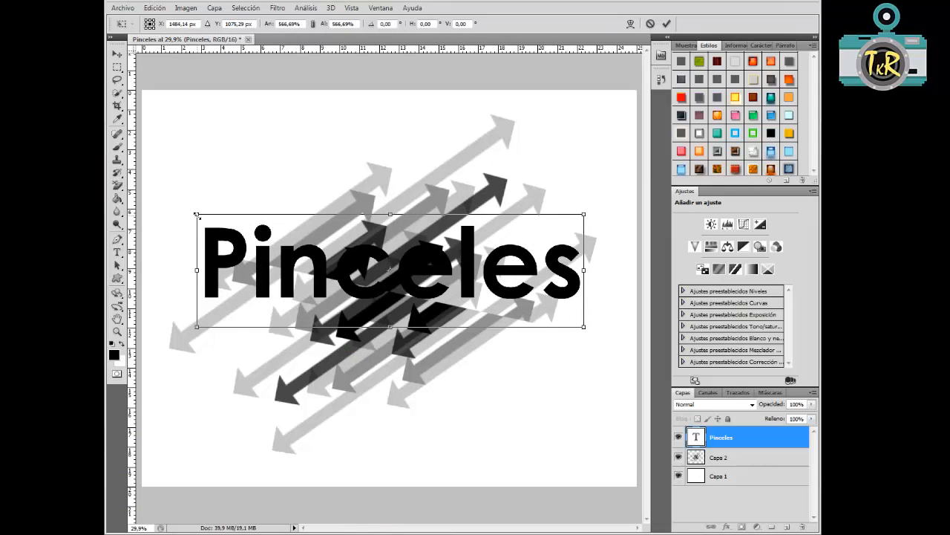
left_click_drag(196, 213, 203, 287)
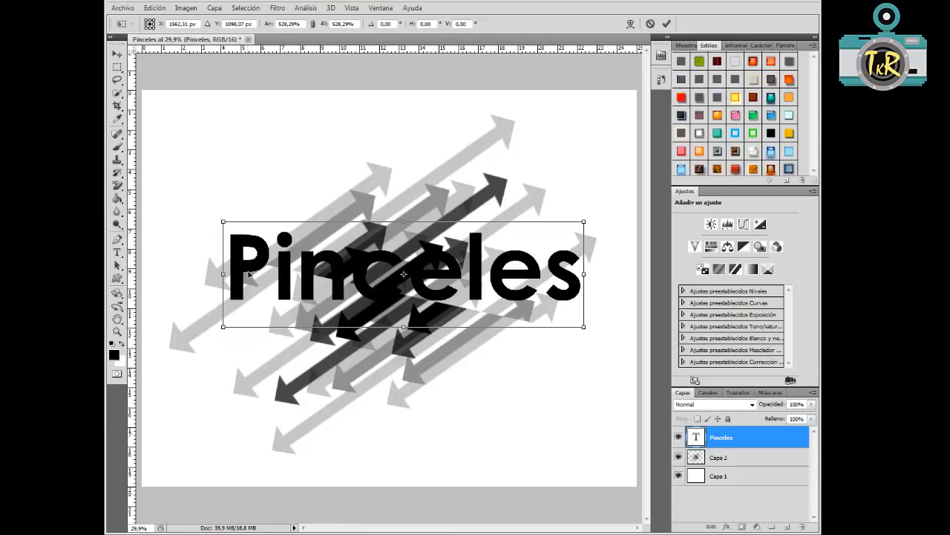
left_click_drag(250, 267, 248, 265)
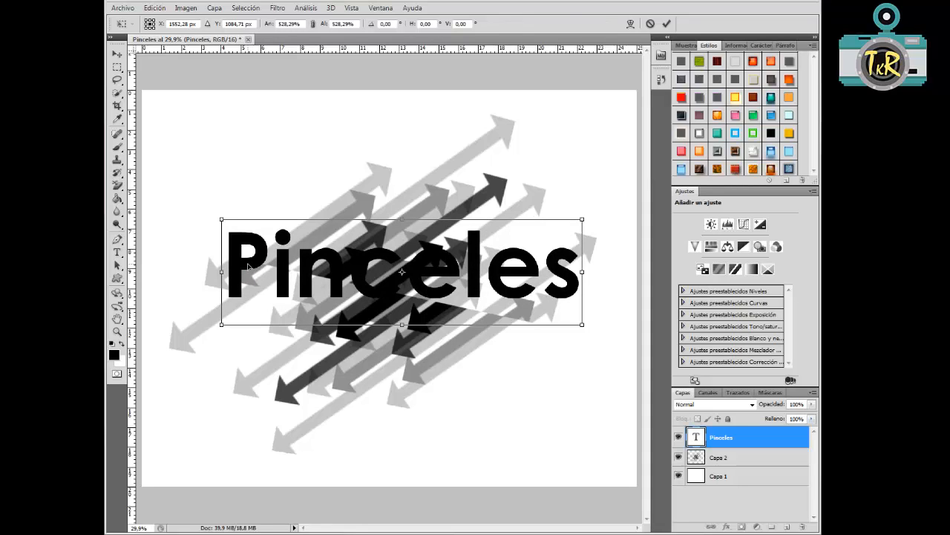
key("Return")
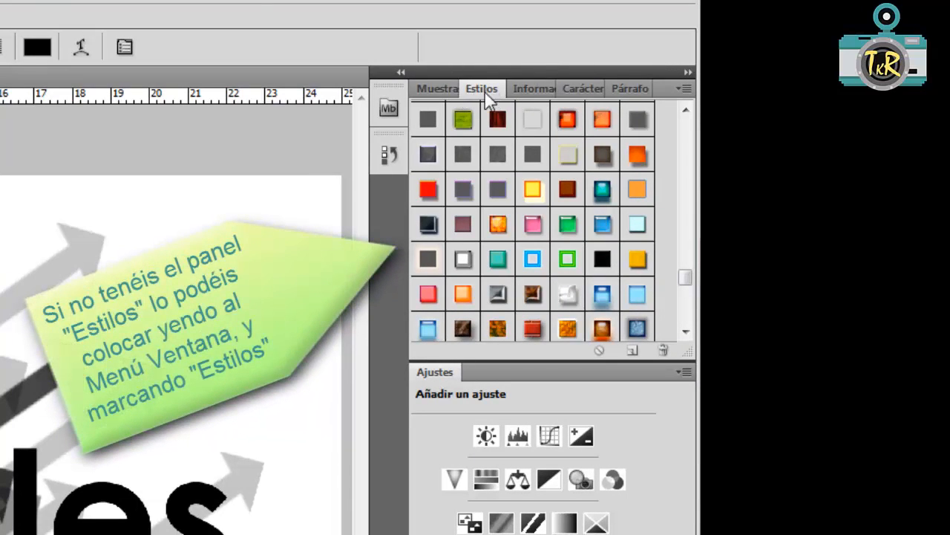
Step: Try the pink, salmon, striped, blue and green preset styles near the start of the Estilos collection on the Pinceles text layer
left_click(484, 90)
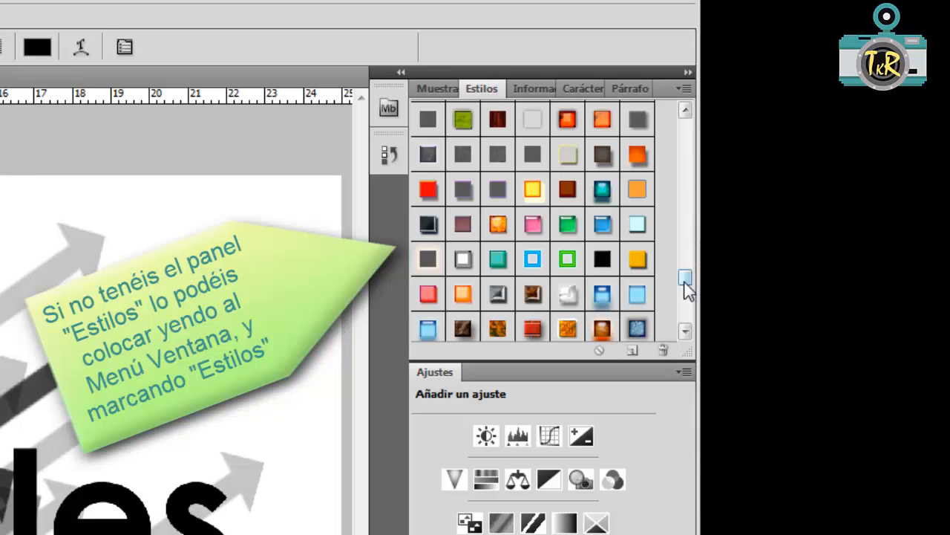
left_click_drag(684, 276, 686, 135)
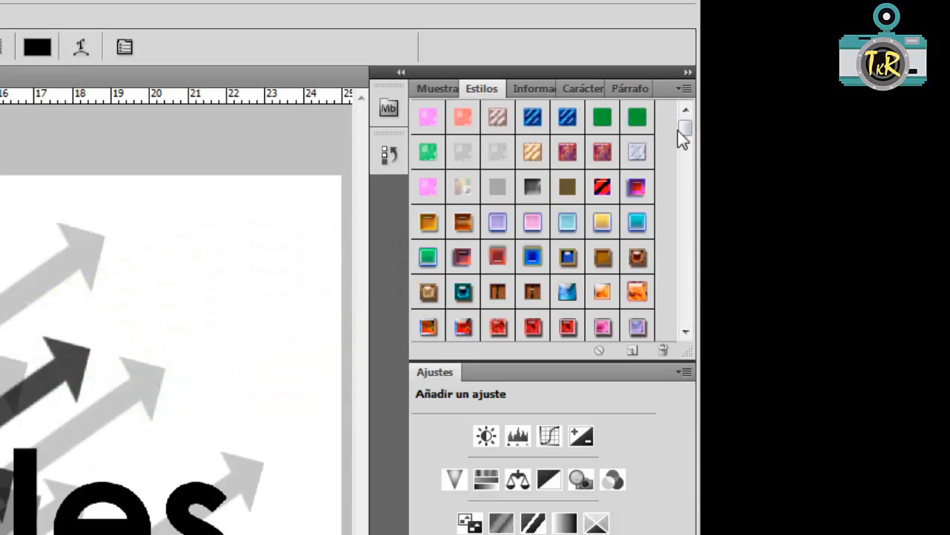
mouse_move(685, 133)
left_mouse_down()
mouse_move(686, 224)
mouse_move(686, 131)
left_mouse_up()
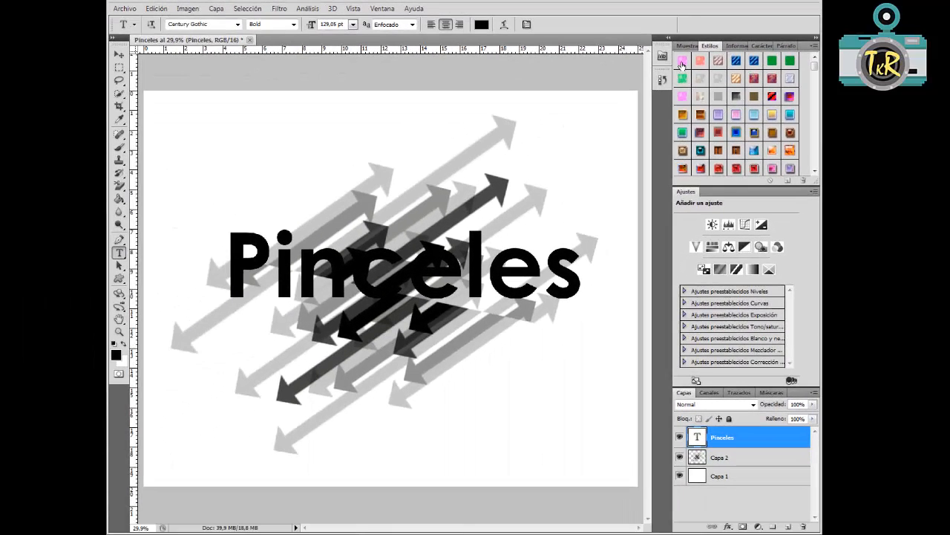
left_click(681, 64)
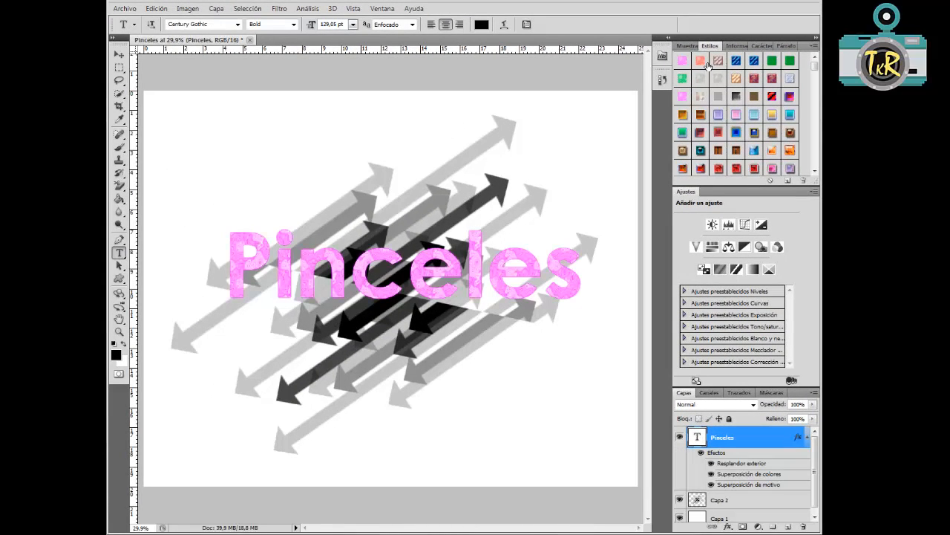
left_click(701, 62)
left_click(718, 61)
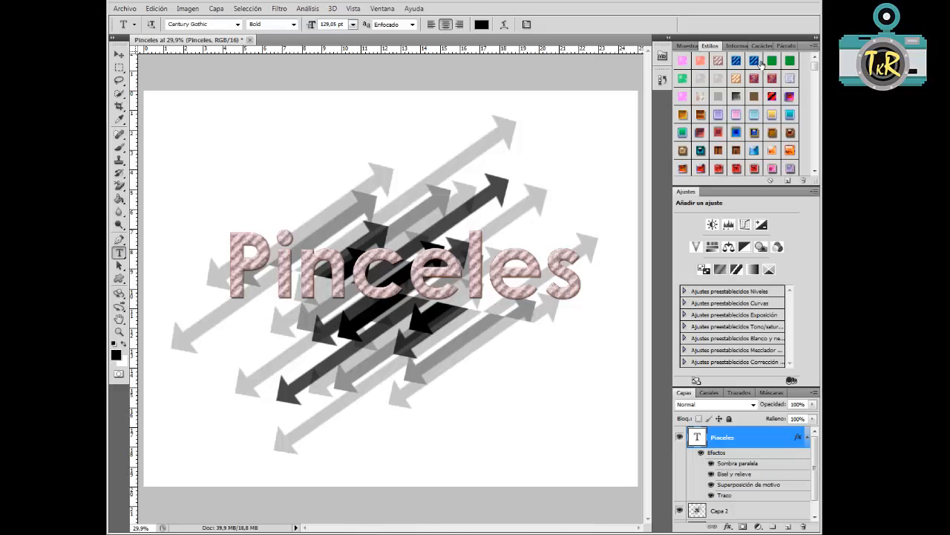
left_click(754, 63)
left_click(772, 61)
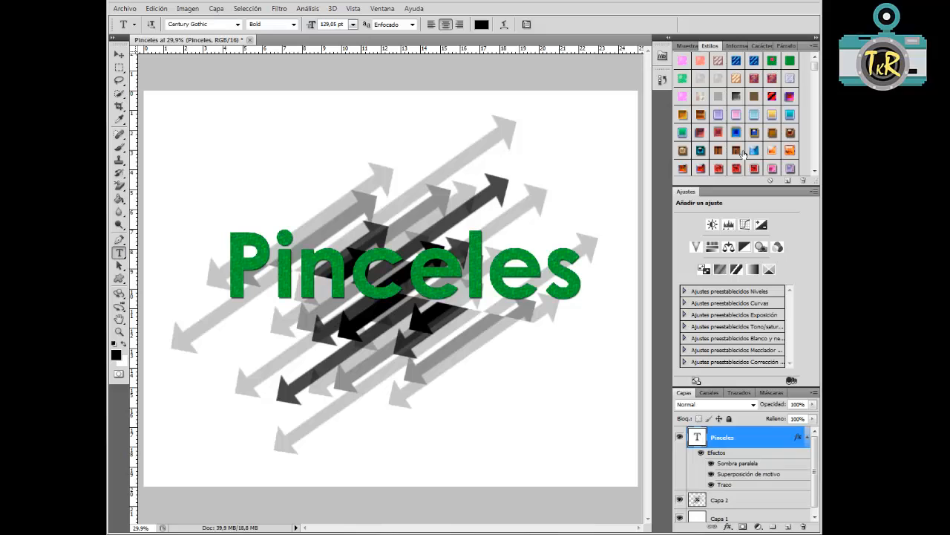
Step: Try several of the red and multicoloured textured preset styles on the Pinceles text layer
left_click(737, 169)
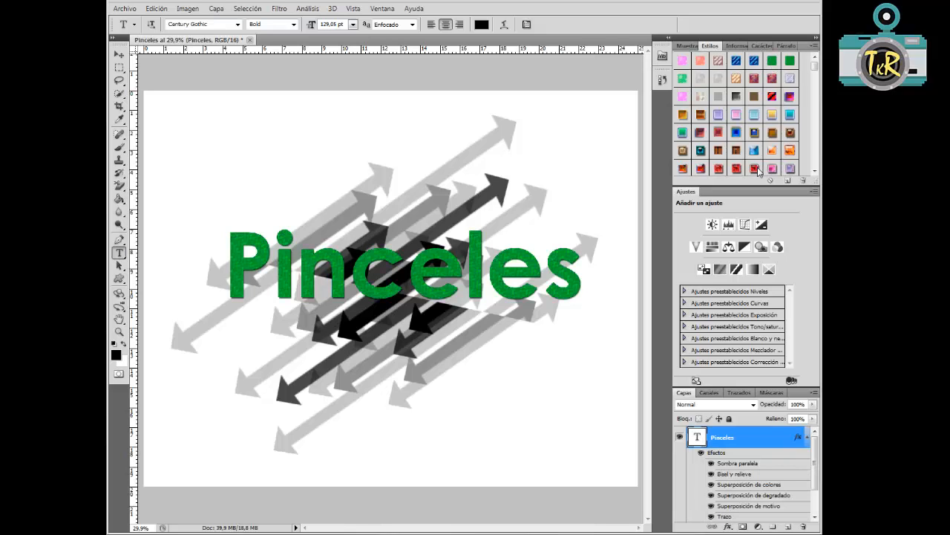
left_click(719, 168)
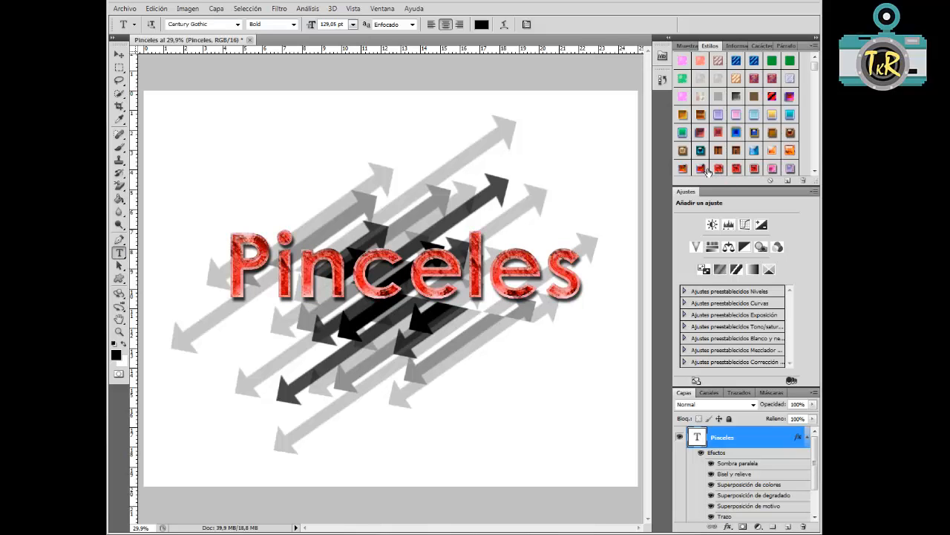
left_click(701, 169)
left_click(683, 168)
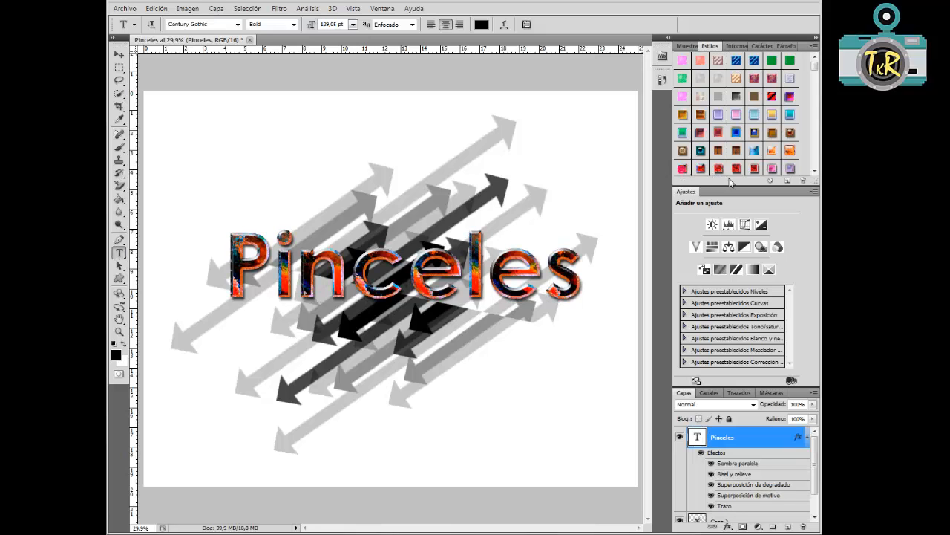
Step: Apply the glossy red preset style with a gold outline to the Pinceles text layer
scroll(816, 70, "down", 3)
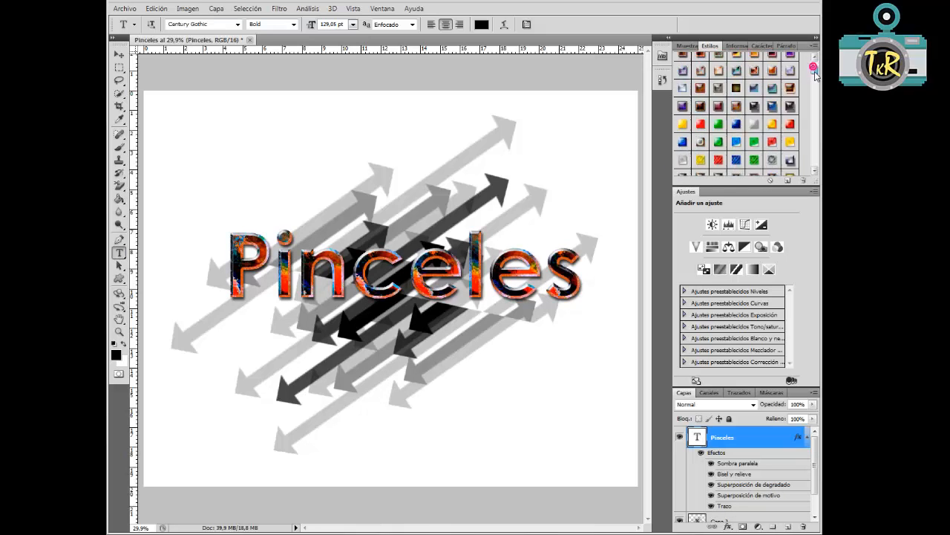
left_click(790, 85)
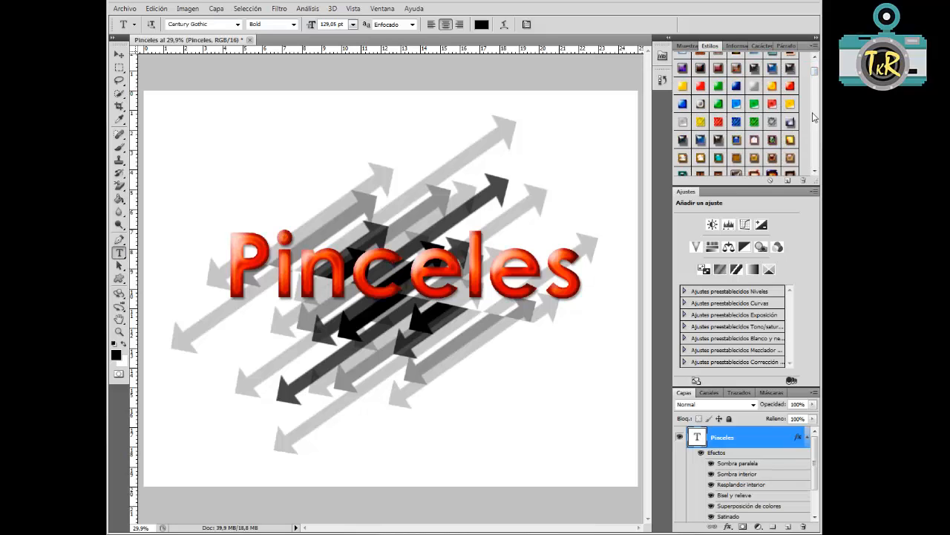
left_click_drag(815, 74, 815, 115)
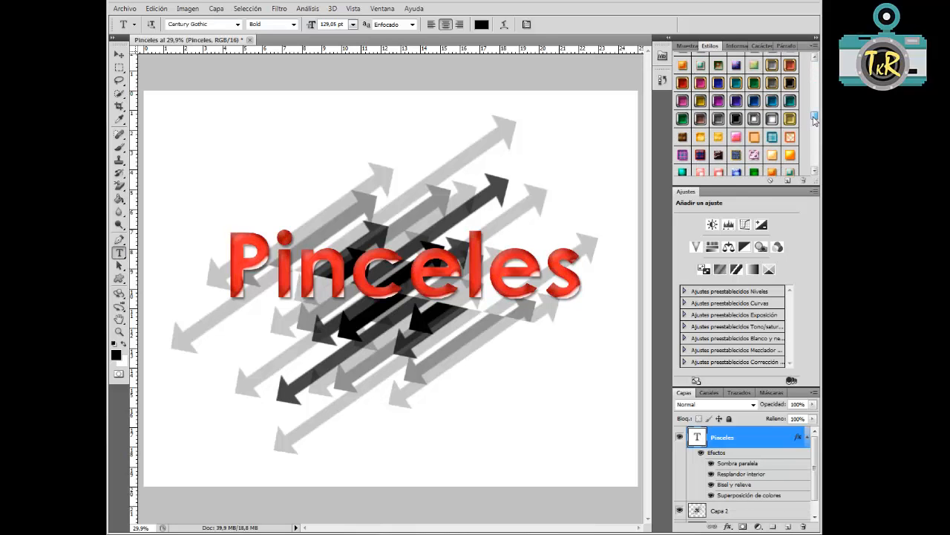
left_click(682, 83)
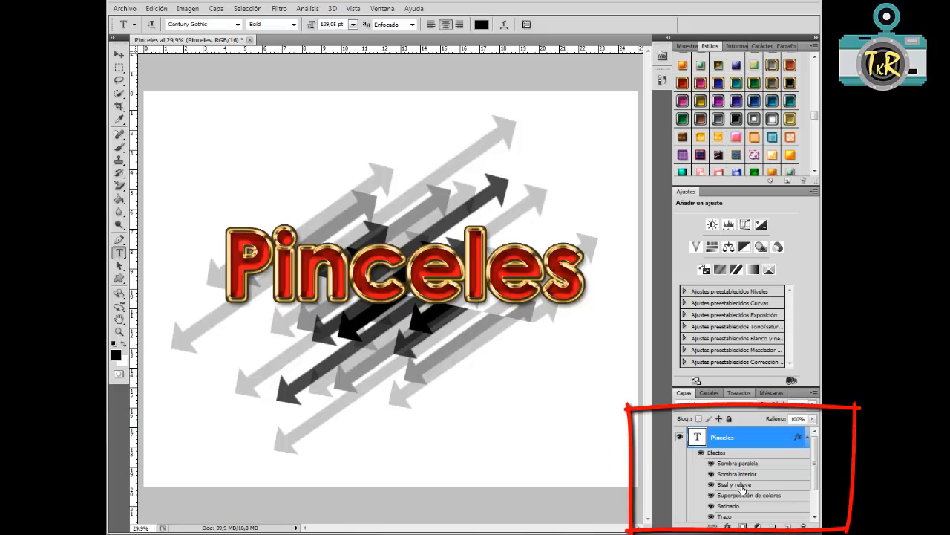
Step: Hide and show all effects of the Pinceles layer, and open its layer style settings clear of the text
left_click(701, 455)
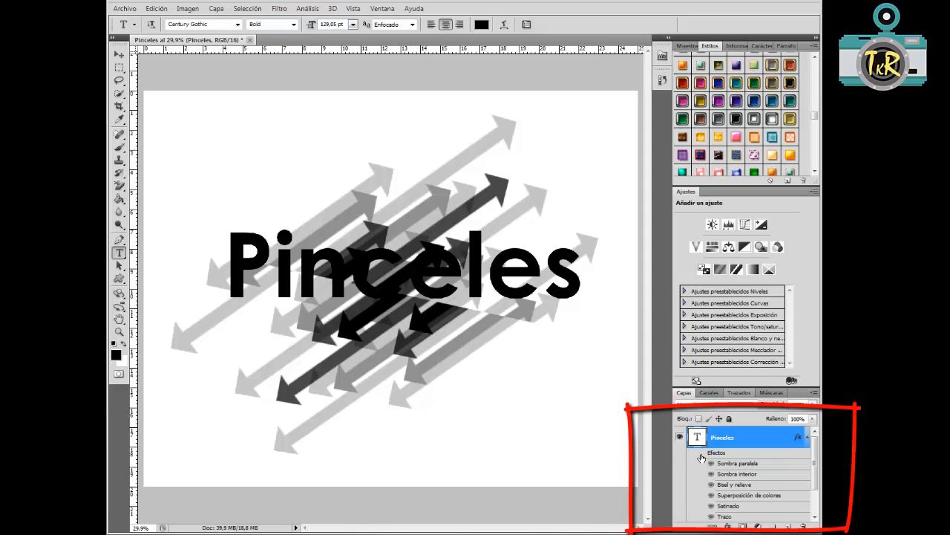
left_click(701, 455)
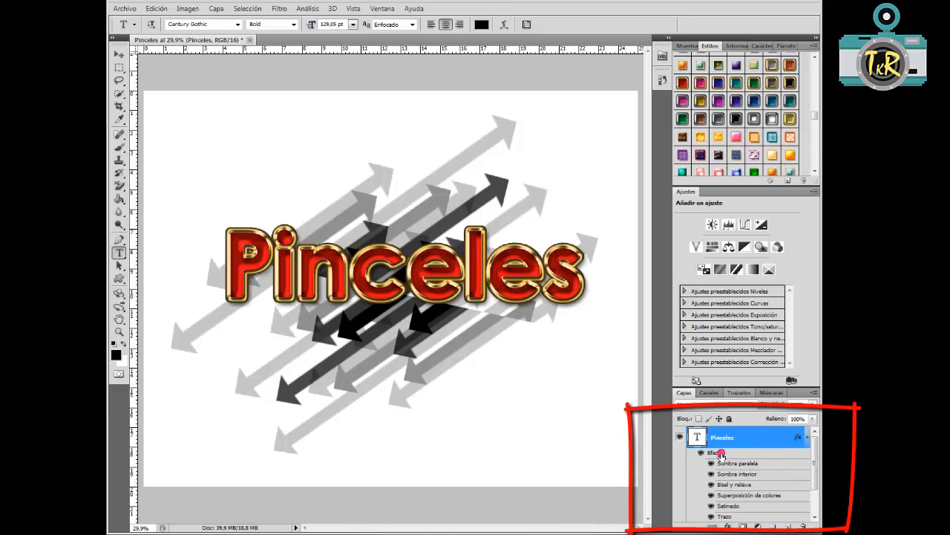
double_click(720, 454)
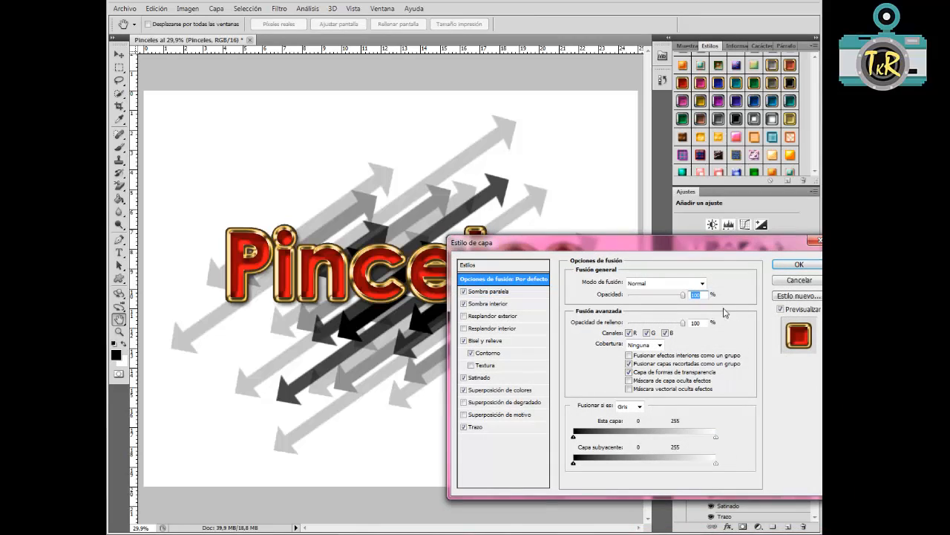
left_click_drag(700, 240, 557, 310)
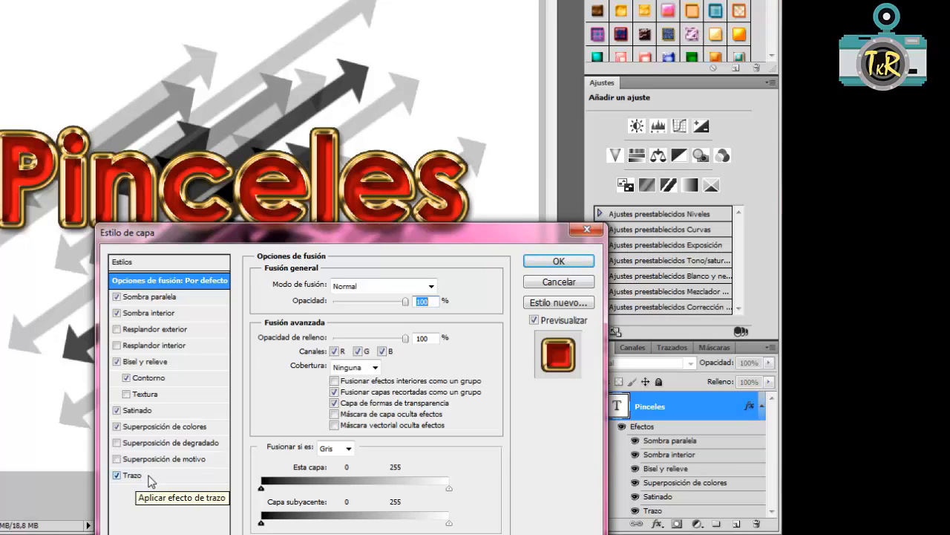
Step: Set the Sombra paralela effect of the Pinceles text to 83 px distance, 32% spread and 24 px size
left_click(143, 297)
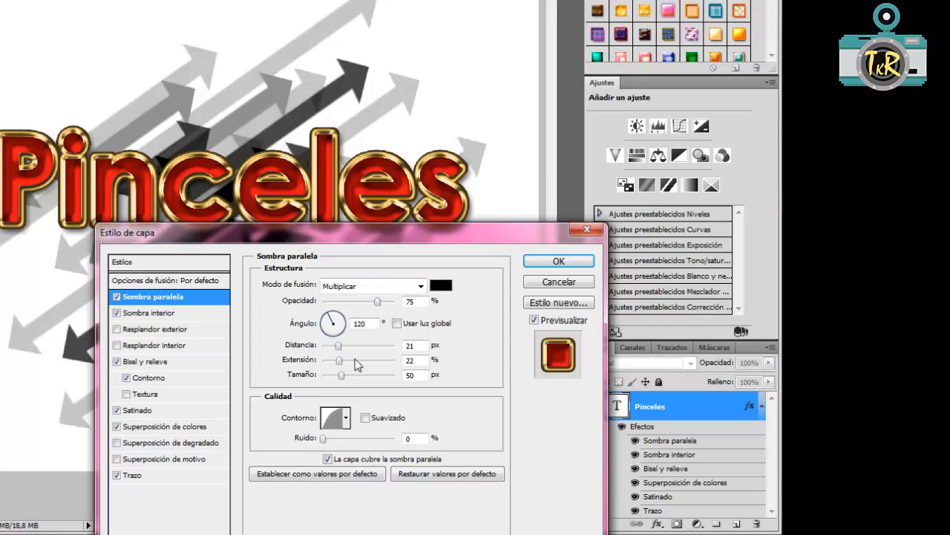
left_click_drag(396, 233, 425, 261)
left_click_drag(368, 373, 391, 375)
left_click_drag(403, 258, 405, 317)
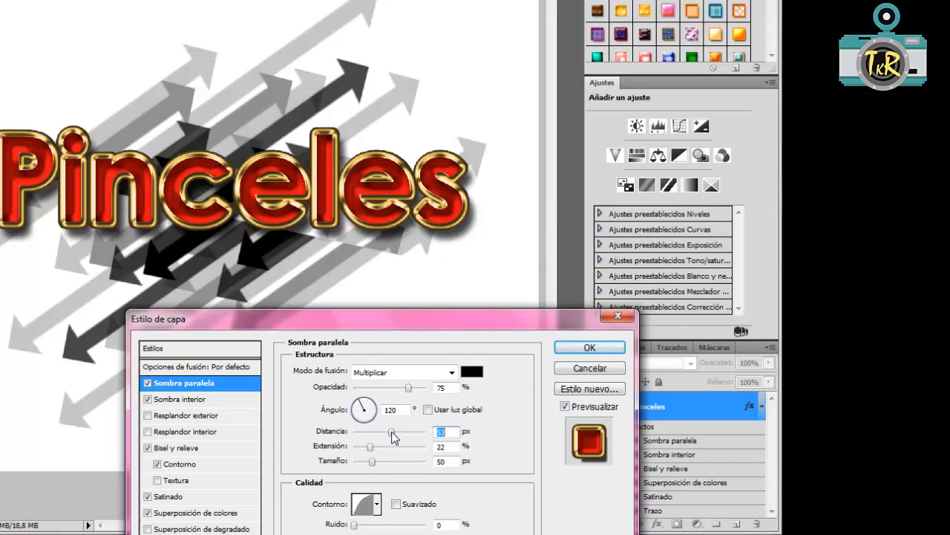
left_click_drag(392, 432, 365, 461)
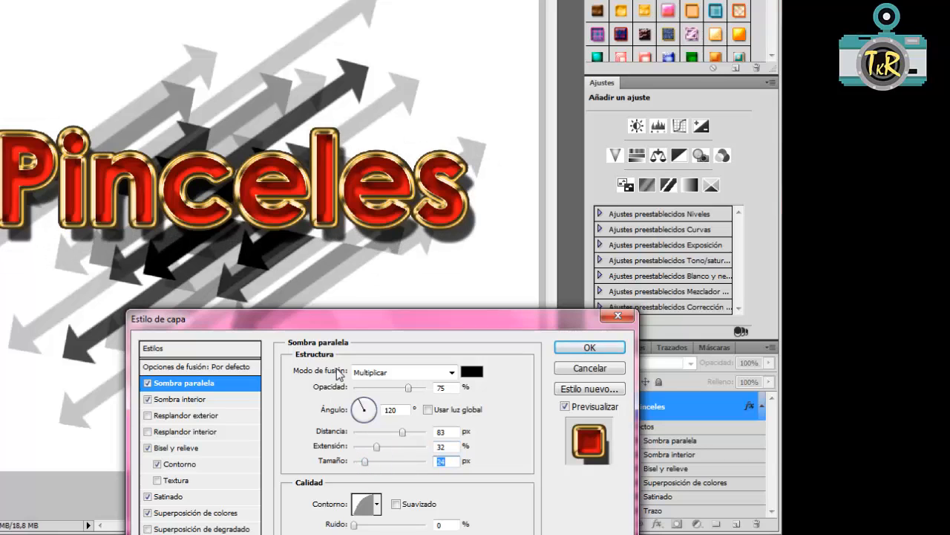
Step: Switch Bisel y relieve, its Contorno, and Satinado off and back on to compare how each affects the Pinceles text
left_click_drag(338, 320, 344, 310)
left_click(177, 437)
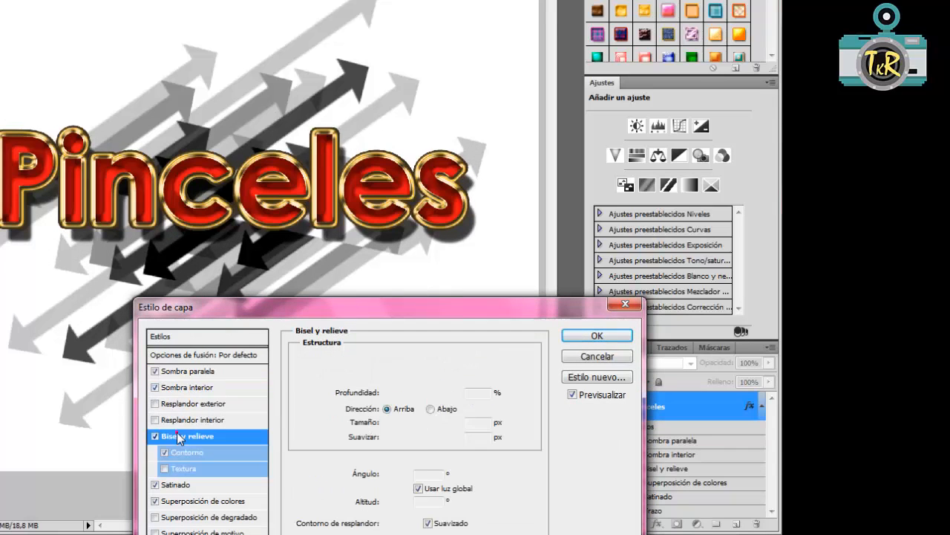
left_click(155, 436)
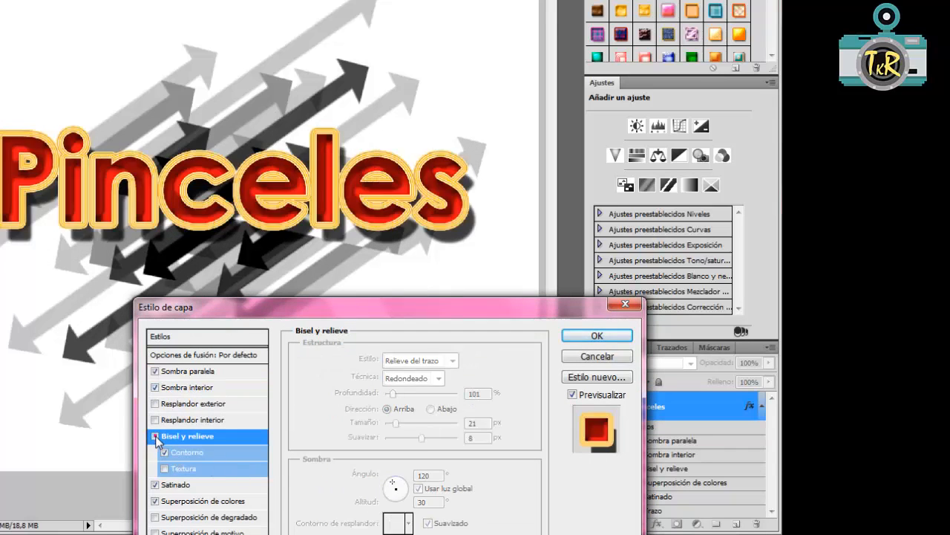
left_click(156, 437)
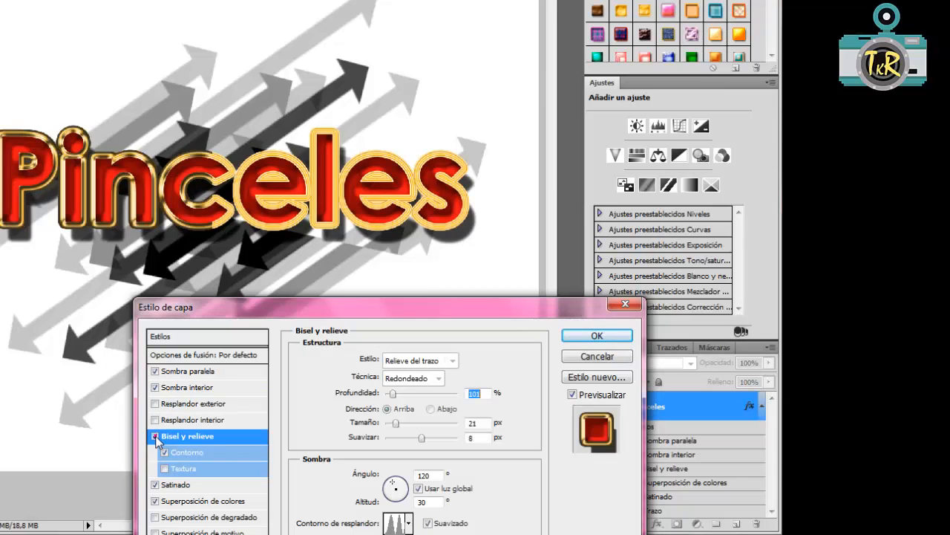
left_click(165, 450)
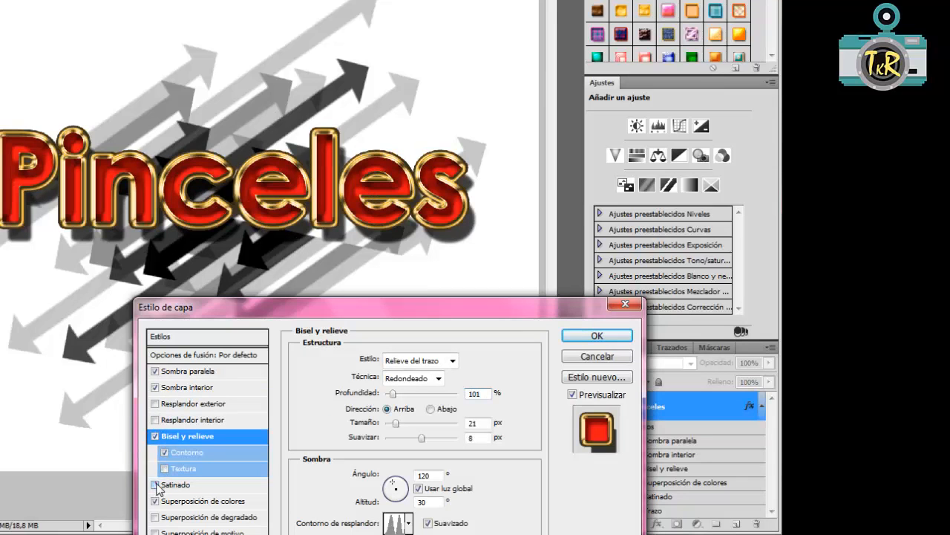
left_click(156, 485)
Step: Enable Superposición de degradado for the Pinceles text and turn off Superposición de colores
left_click_drag(315, 307, 237, 240)
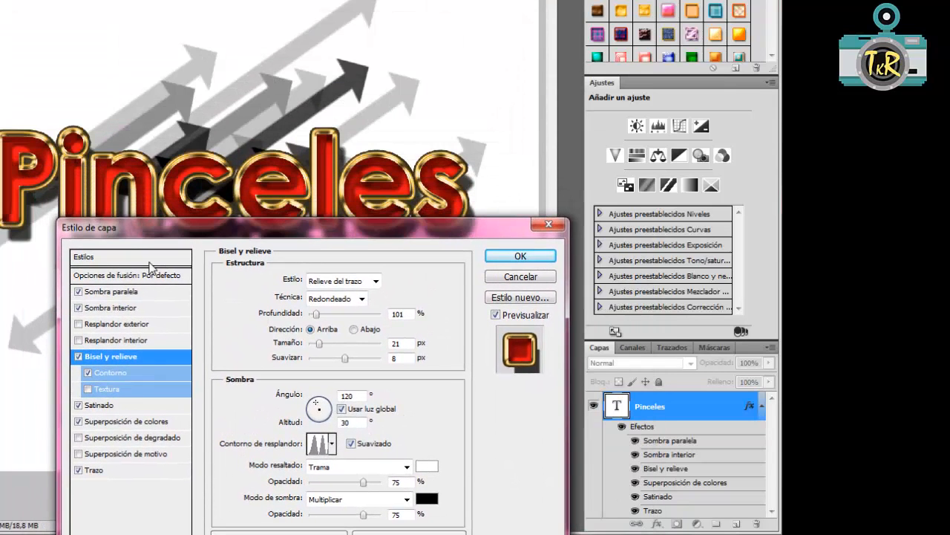
left_click_drag(180, 233, 180, 266)
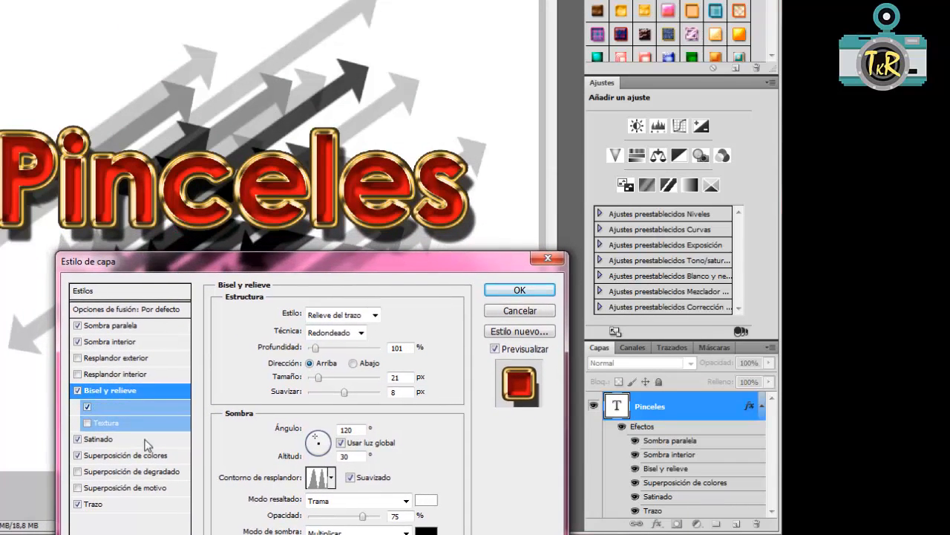
left_click(111, 471)
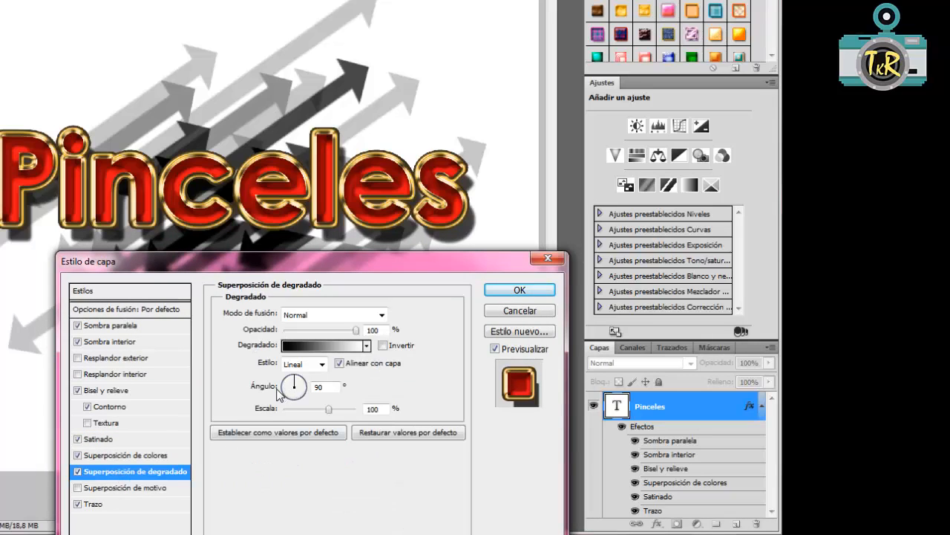
left_click(115, 472)
left_click(77, 454)
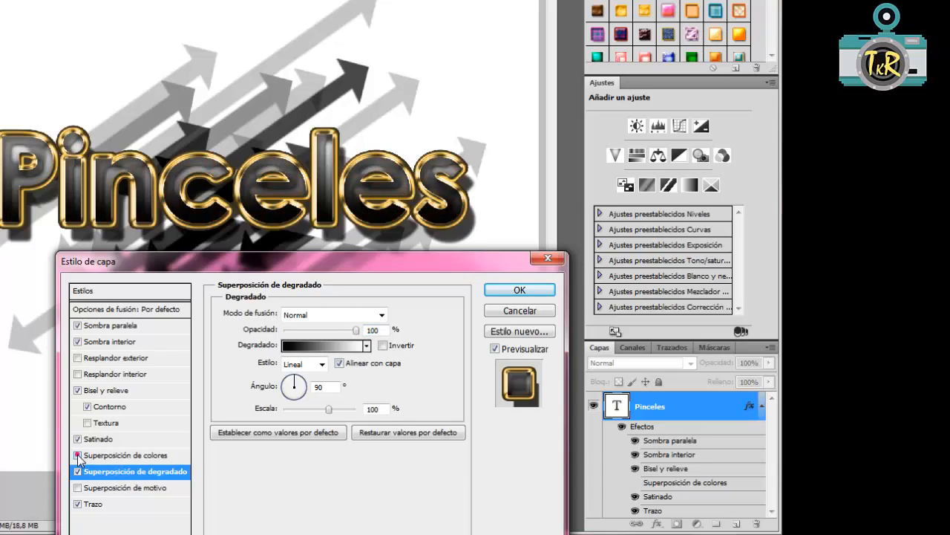
Step: Try the pink-purple, green-blue-yellow and green-orange pastel gradients in the text's gradient overlay
left_click(366, 346)
left_click(325, 374)
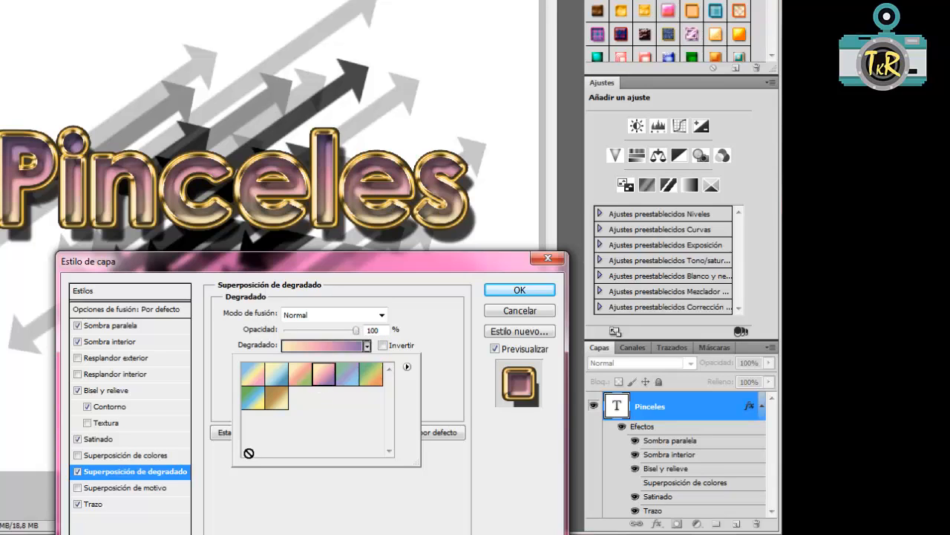
left_click(253, 398)
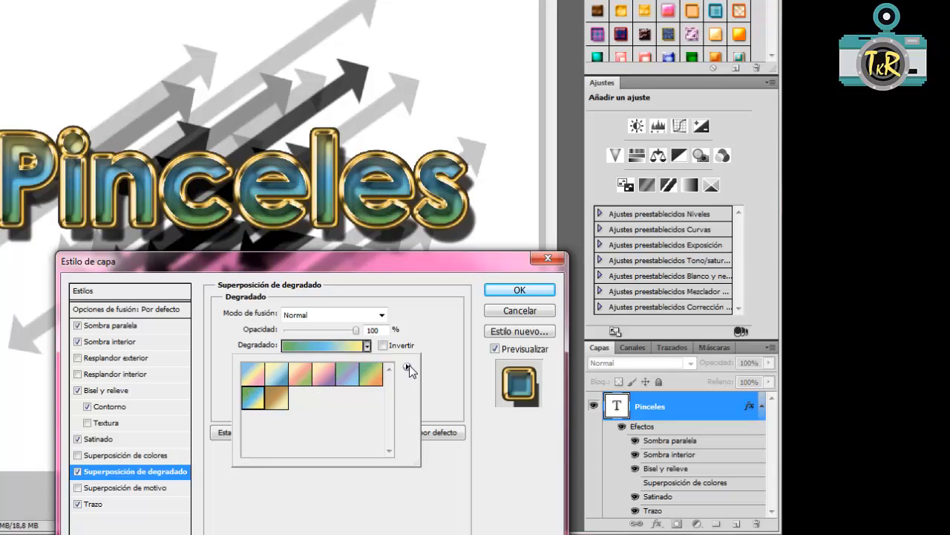
left_click(373, 376)
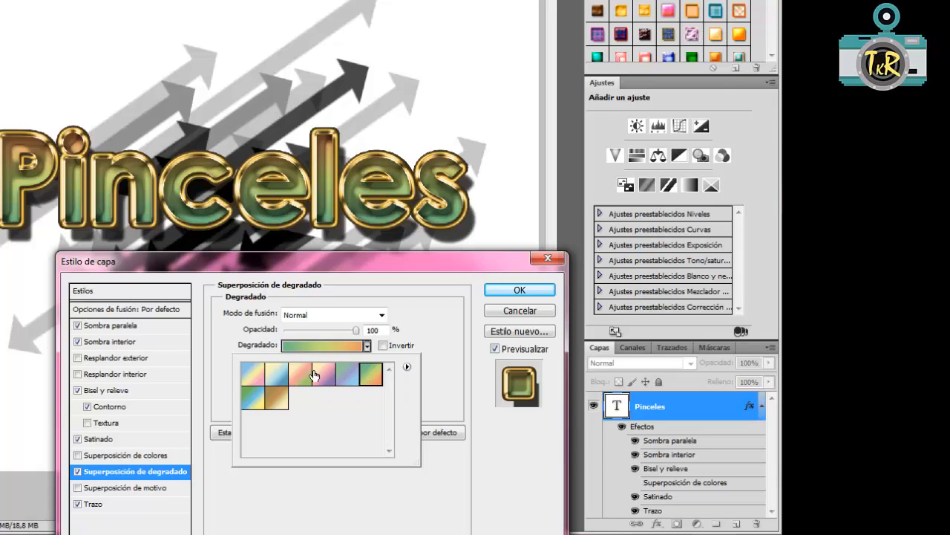
Step: Replace the gradient presets with the Armonías en color 1 set and apply its first multicoloured gradient to the overlay
left_click(406, 367)
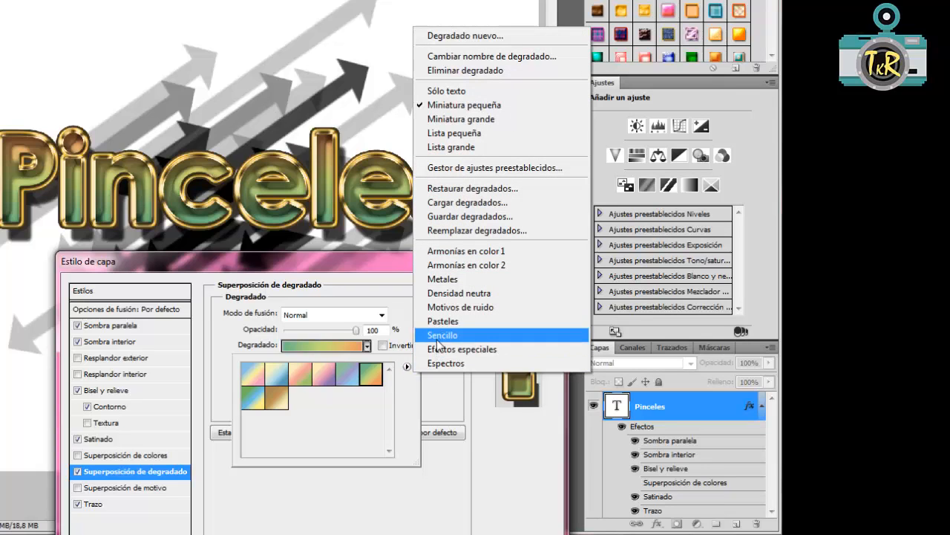
left_click(445, 250)
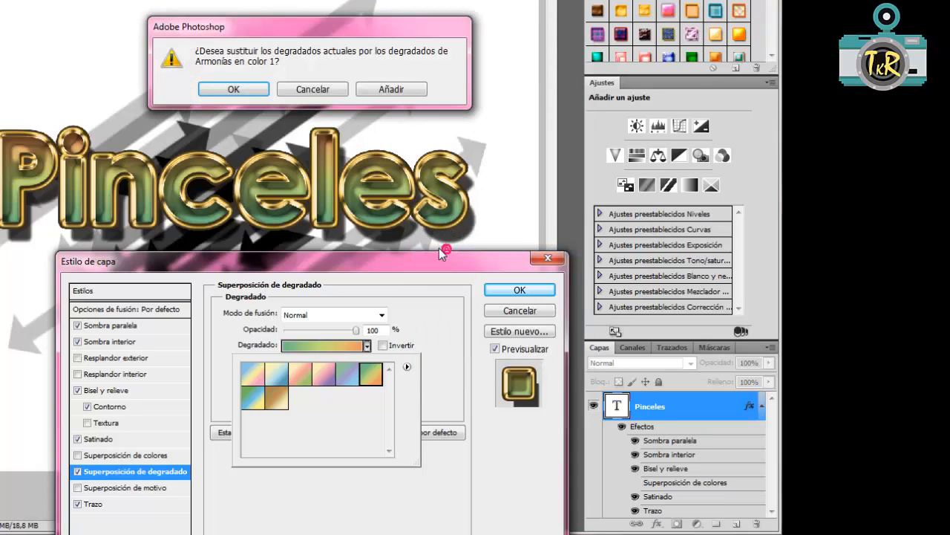
left_click(234, 89)
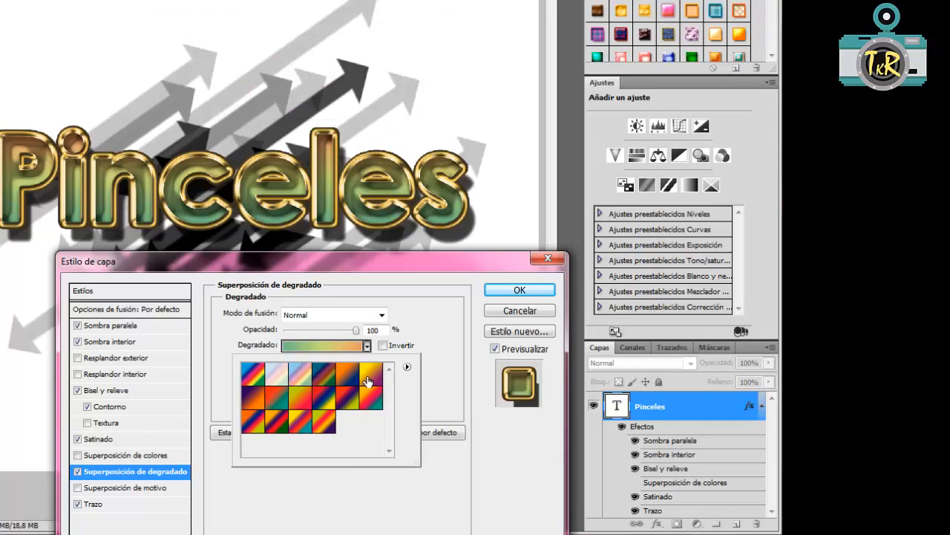
left_click(252, 376)
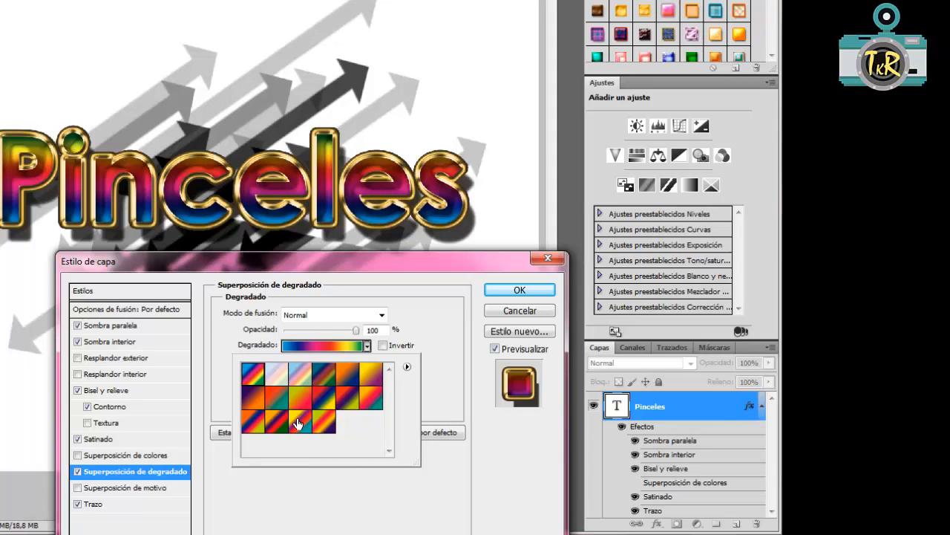
Step: Choose the first multicoloured gradient for the overlay, keep its angle at 90°, and apply the layer style to the Pinceles text
double_click(254, 377)
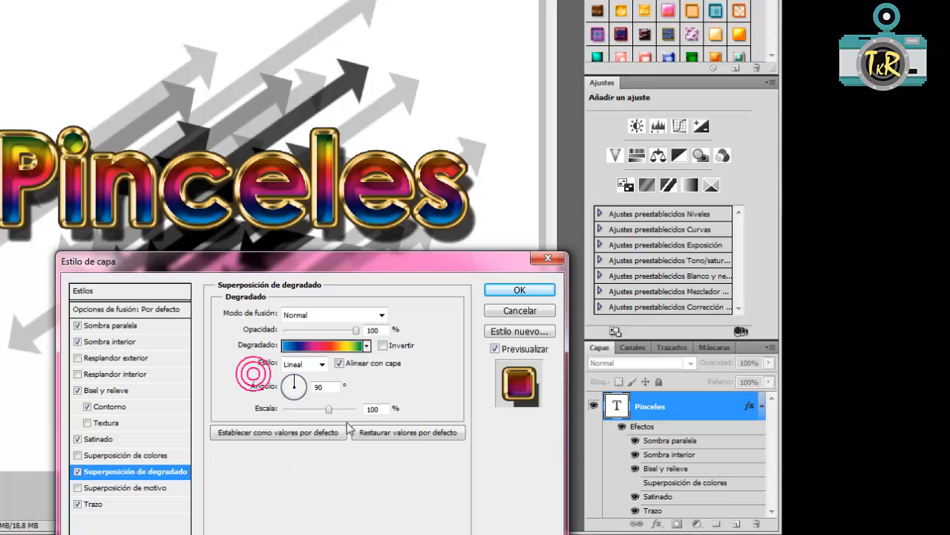
mouse_move(296, 382)
left_mouse_down()
mouse_move(305, 392)
mouse_move(289, 396)
mouse_move(280, 386)
mouse_move(294, 377)
left_mouse_up()
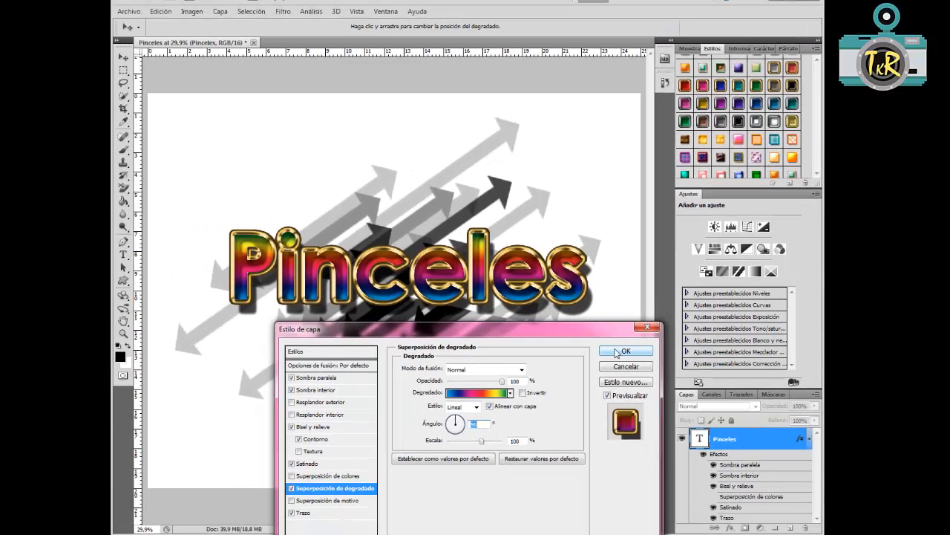
left_click(623, 352)
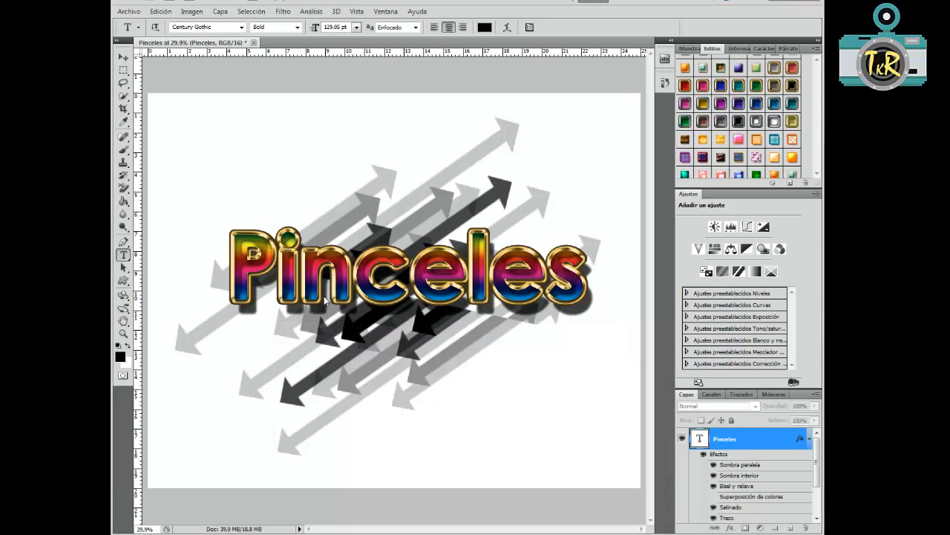
Step: Scale the Pinceles text up to about 122% and move it slightly down and left over the arrows
key("ctrl+t")
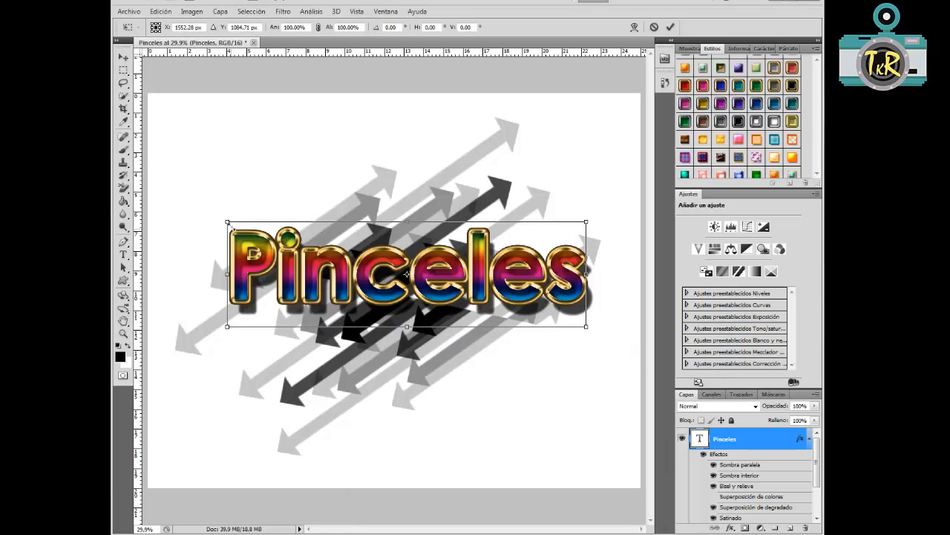
left_click_drag(227, 221, 180, 208)
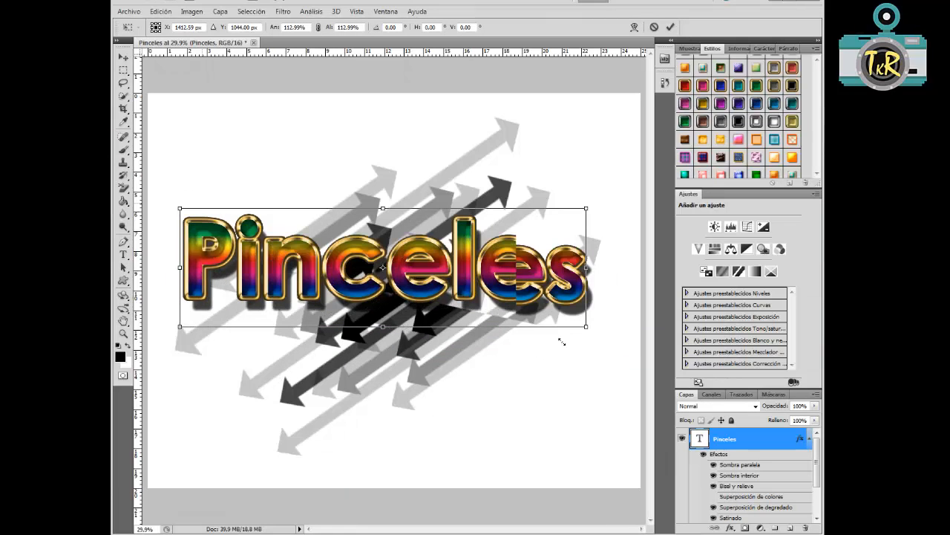
left_click_drag(581, 329, 621, 337)
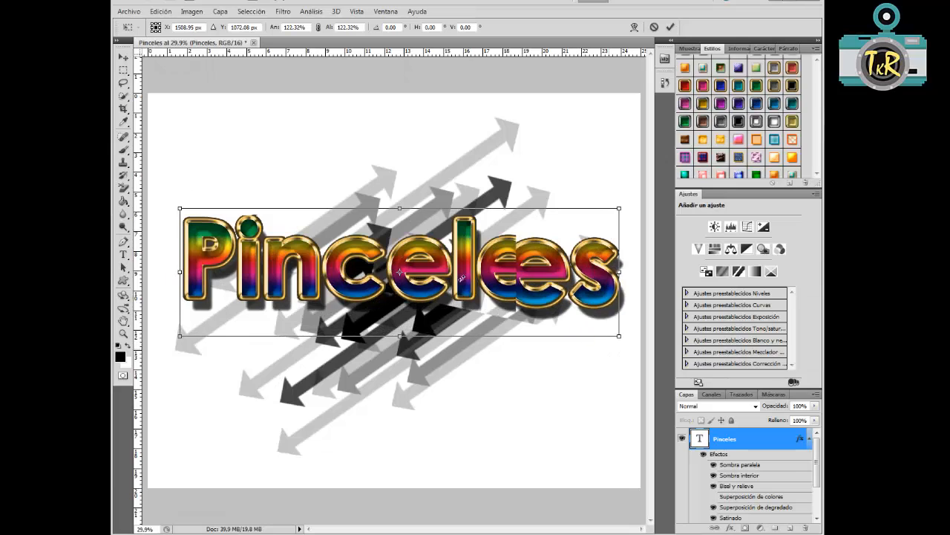
left_click_drag(411, 263, 383, 281)
key("Return")
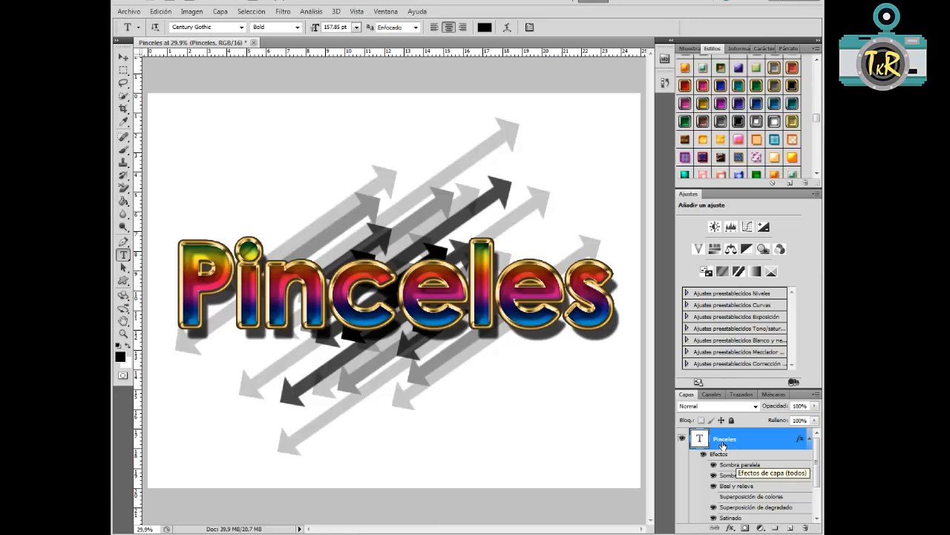
Step: Collapse the effects list of the Pinceles layer
left_click(810, 439)
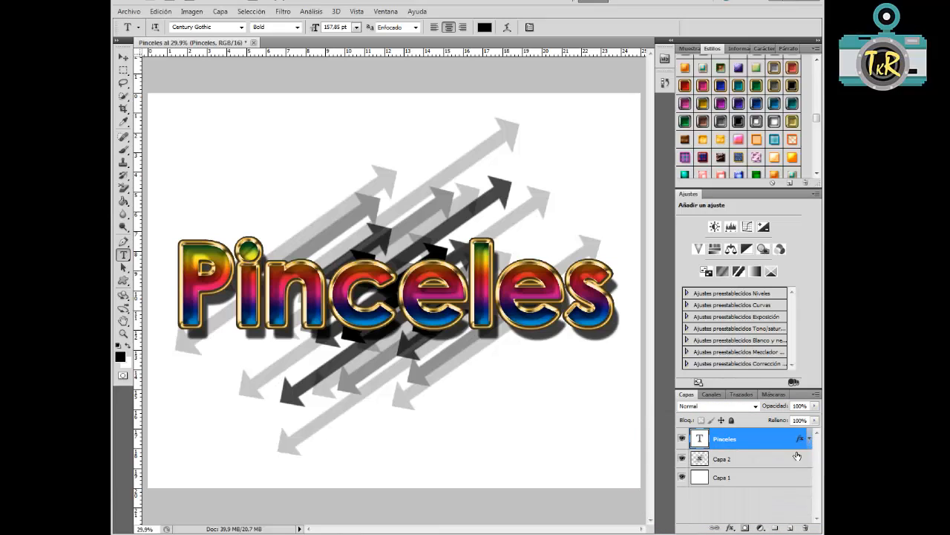
left_click(811, 441)
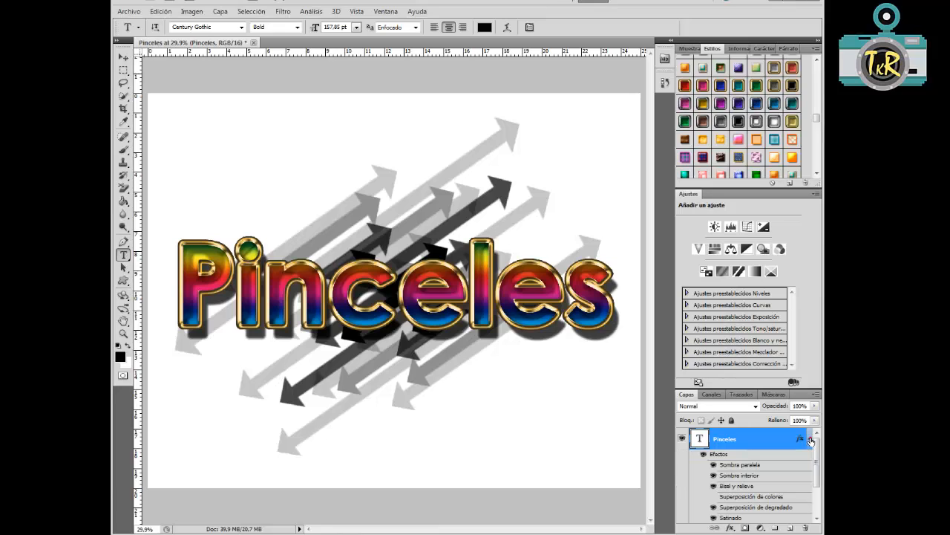
left_click(810, 441)
left_click(811, 439)
left_click(811, 440)
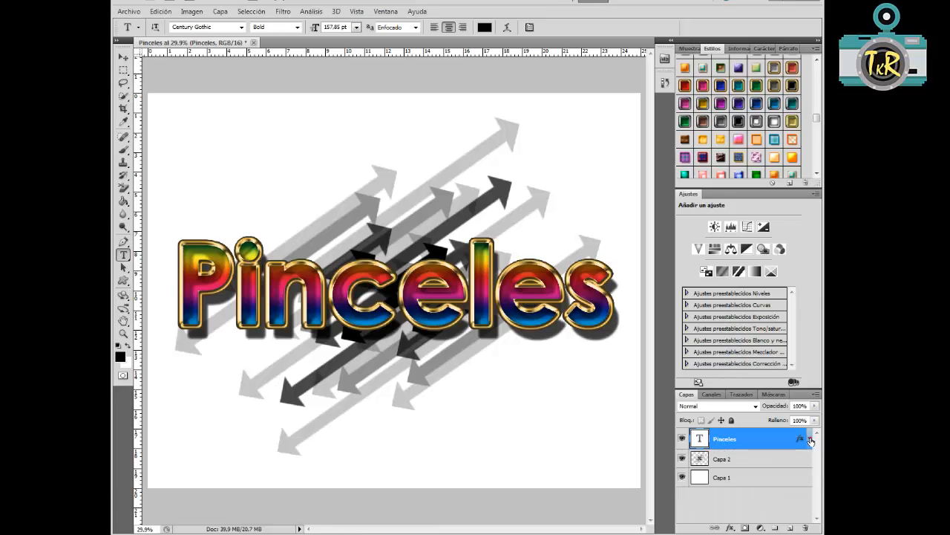
Step: Try orange, purple plaid, grey glass and brown preset styles on the Capa 2 arrows, and settle on the flat blue style
left_click(726, 462)
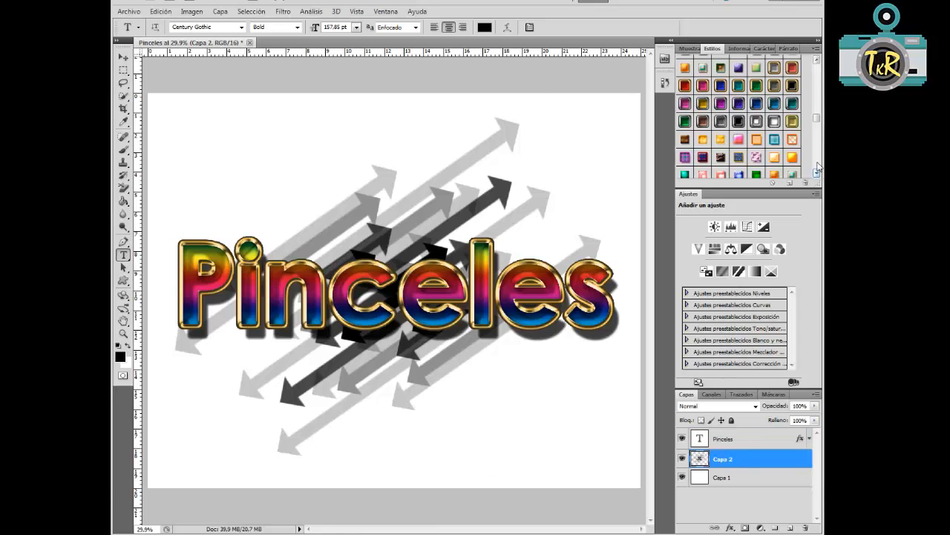
left_click(774, 159)
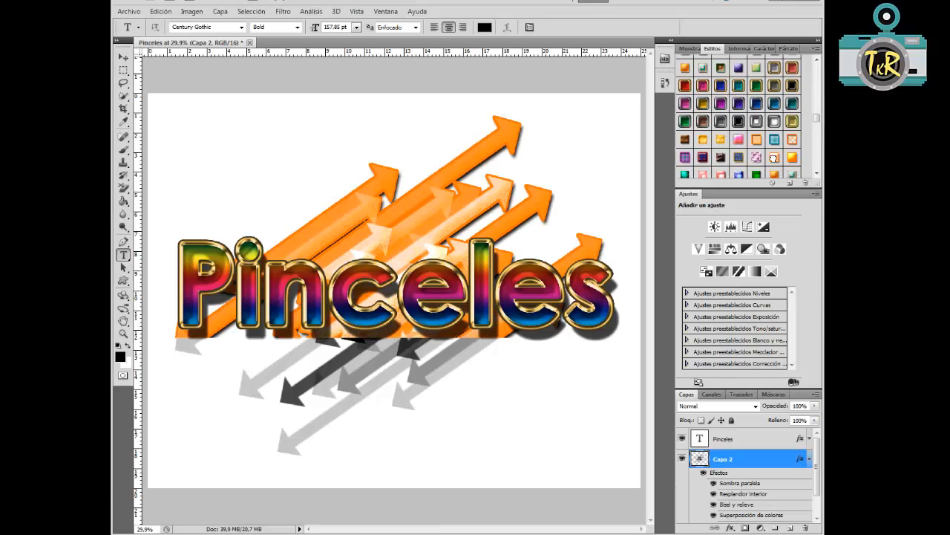
left_click(683, 158)
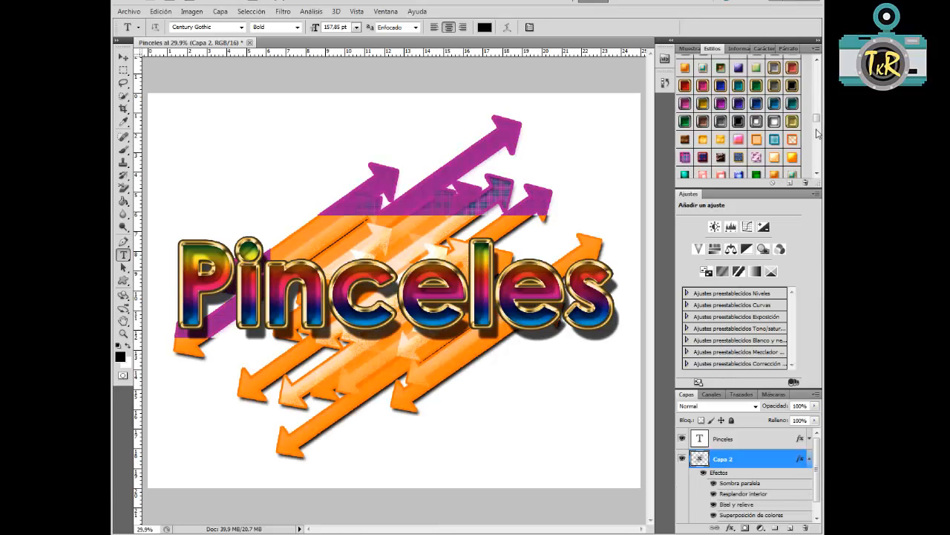
left_click_drag(817, 117, 816, 125)
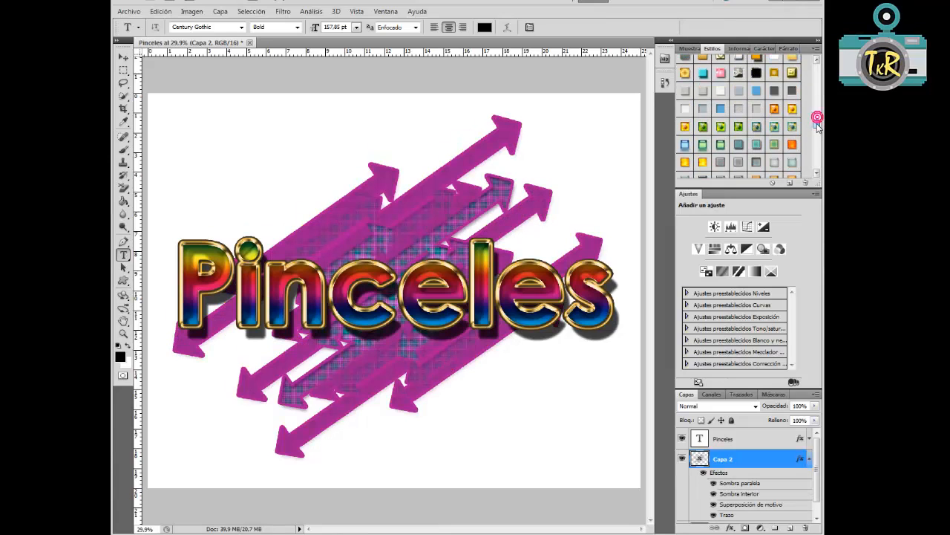
left_click(776, 162)
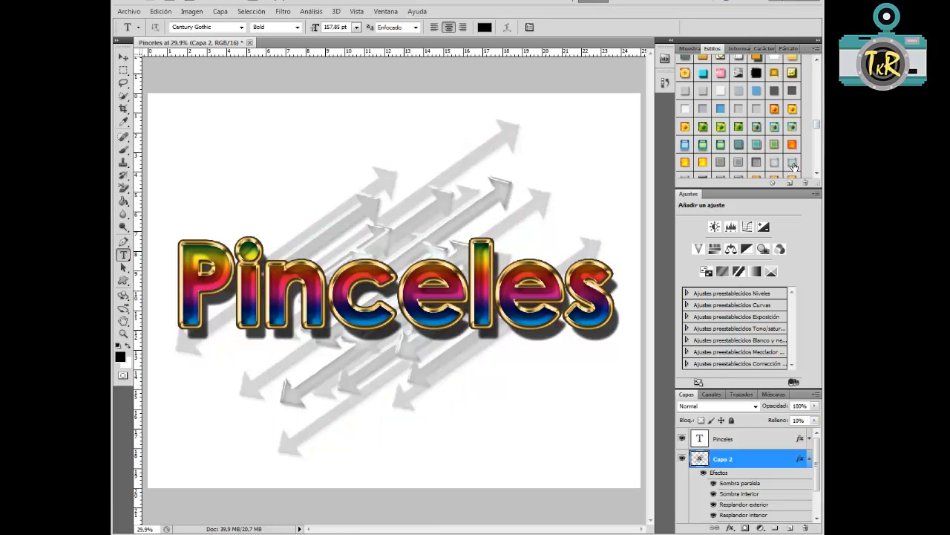
left_click(702, 163)
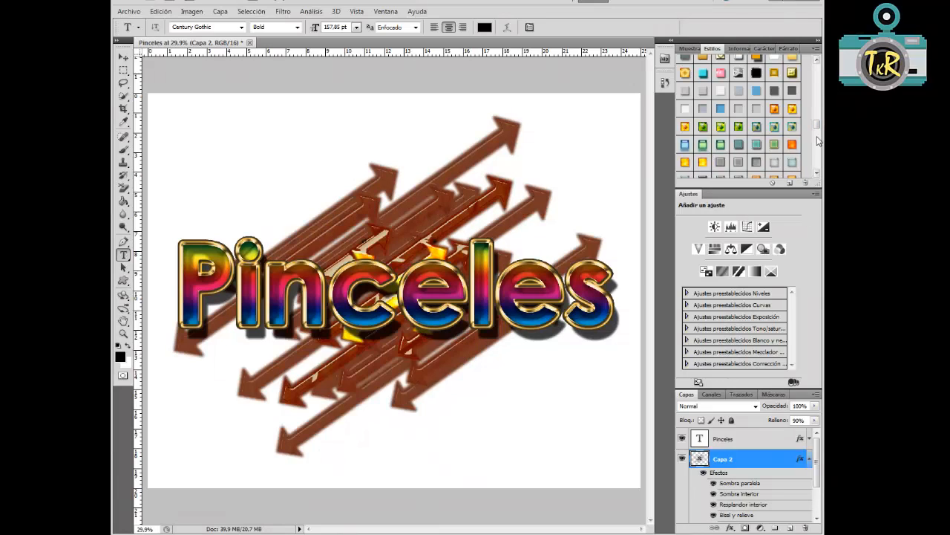
left_click(703, 109)
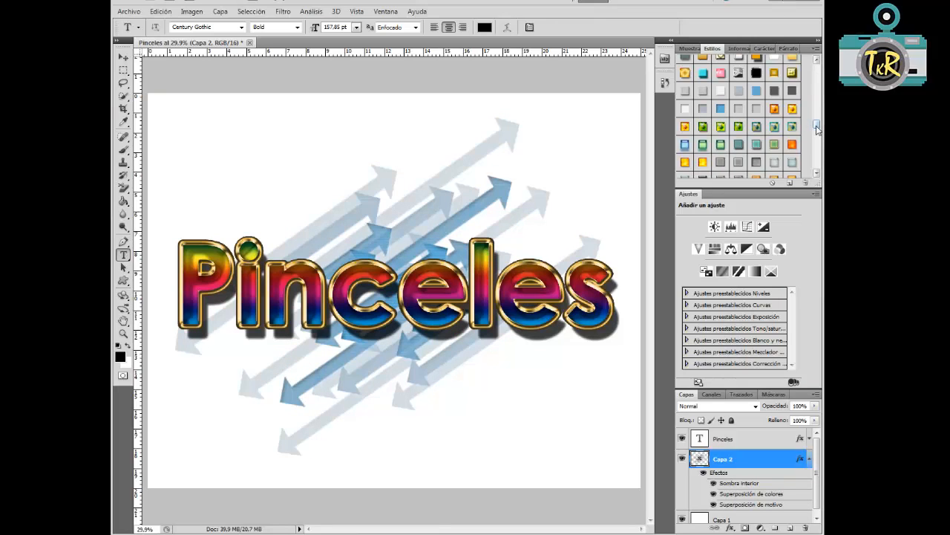
Step: Look through the preset style thumbnails and the list of installed style libraries
left_click_drag(816, 124, 817, 134)
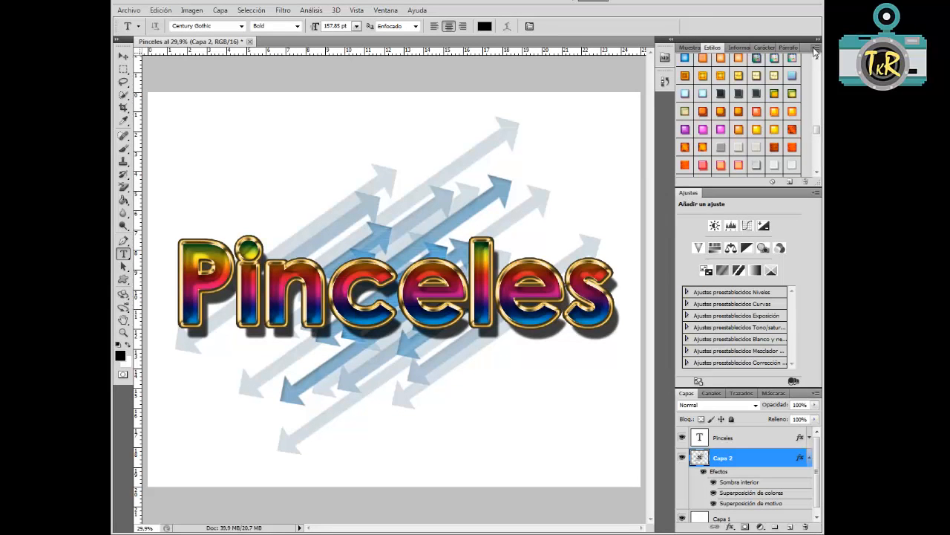
left_click(816, 50)
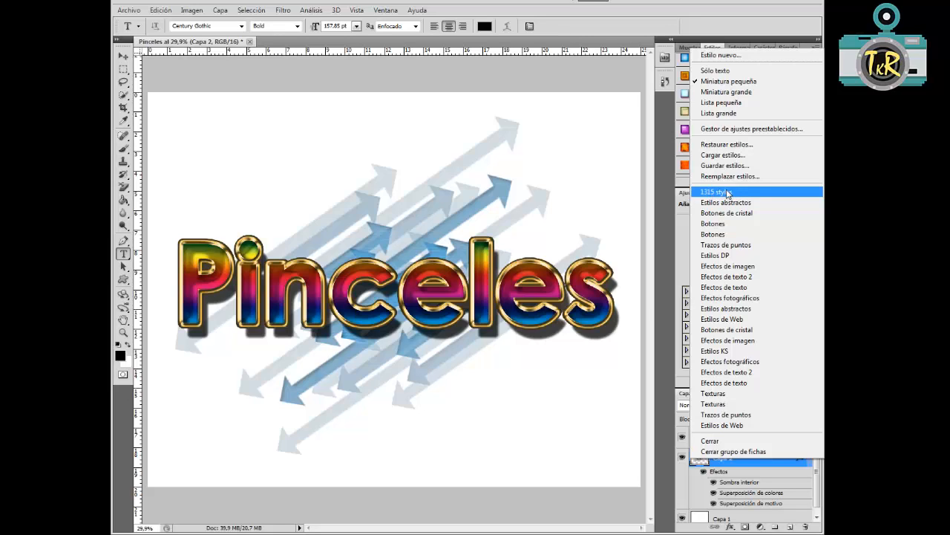
left_click(713, 46)
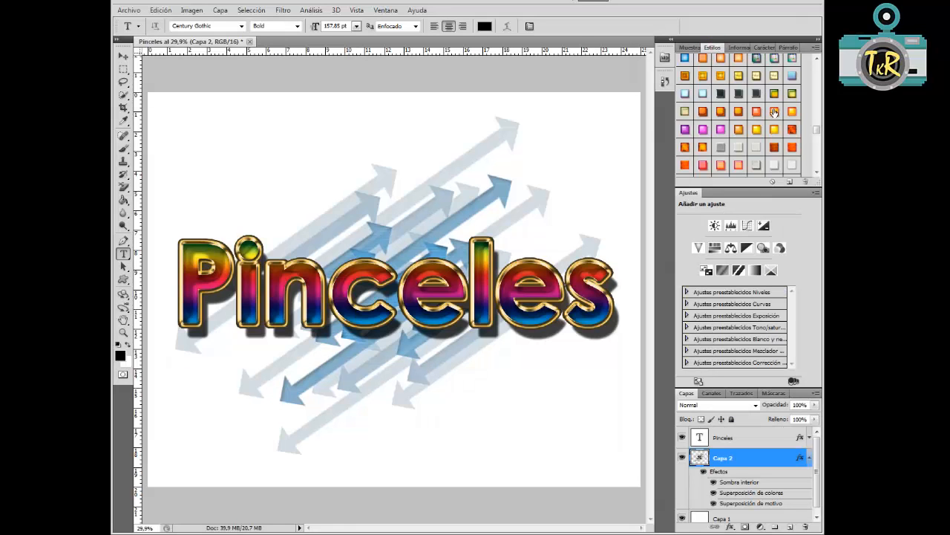
left_click_drag(816, 136, 818, 97)
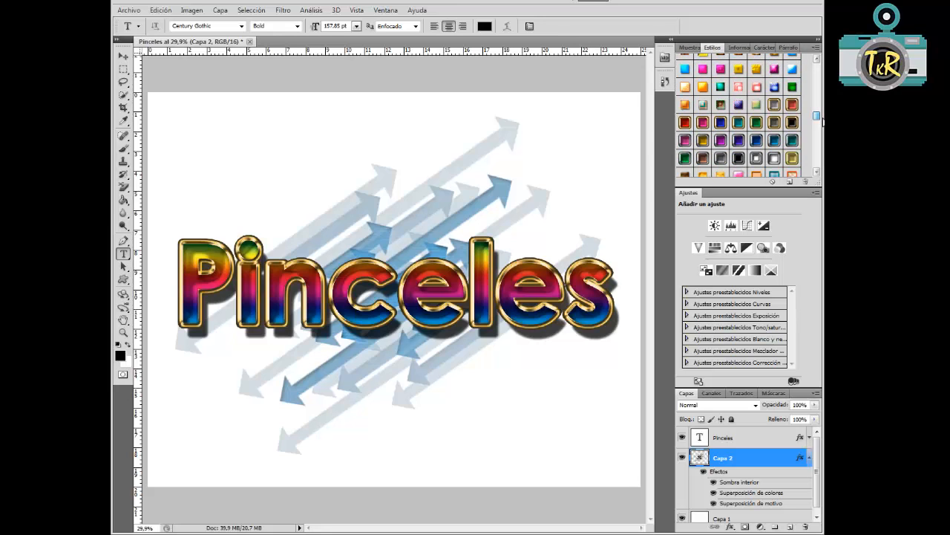
left_click_drag(822, 121, 821, 164)
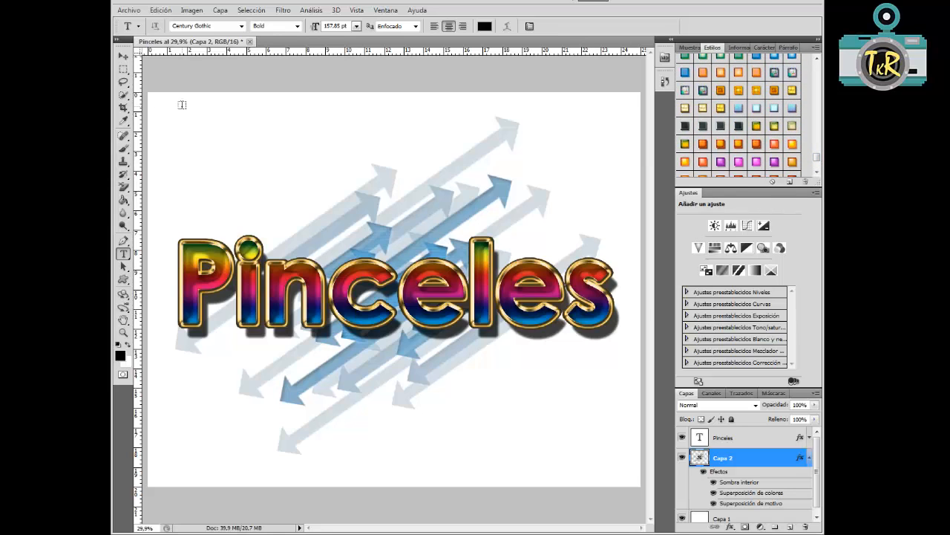
Step: Activate the Brush tool and examine the list of installed brush libraries from its preset picker
left_click(123, 147)
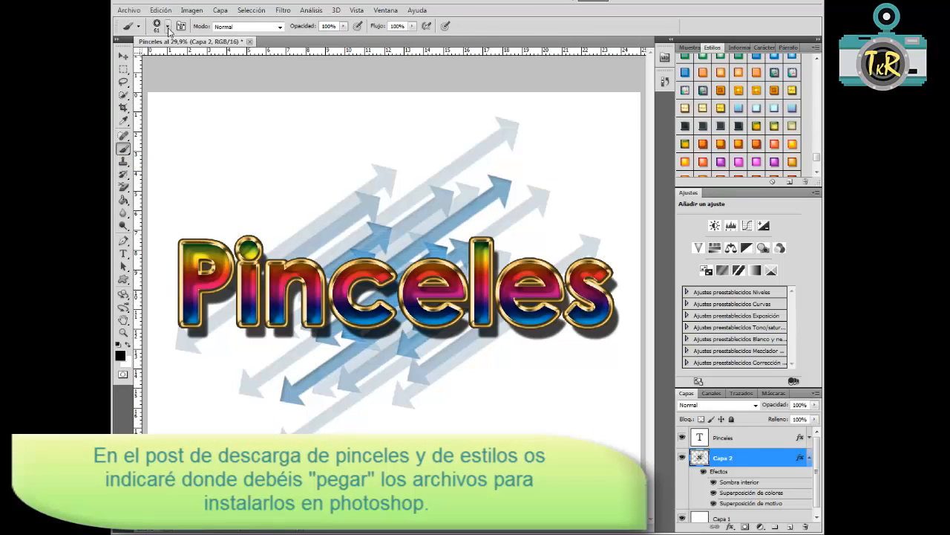
left_click(168, 27)
left_click(251, 47)
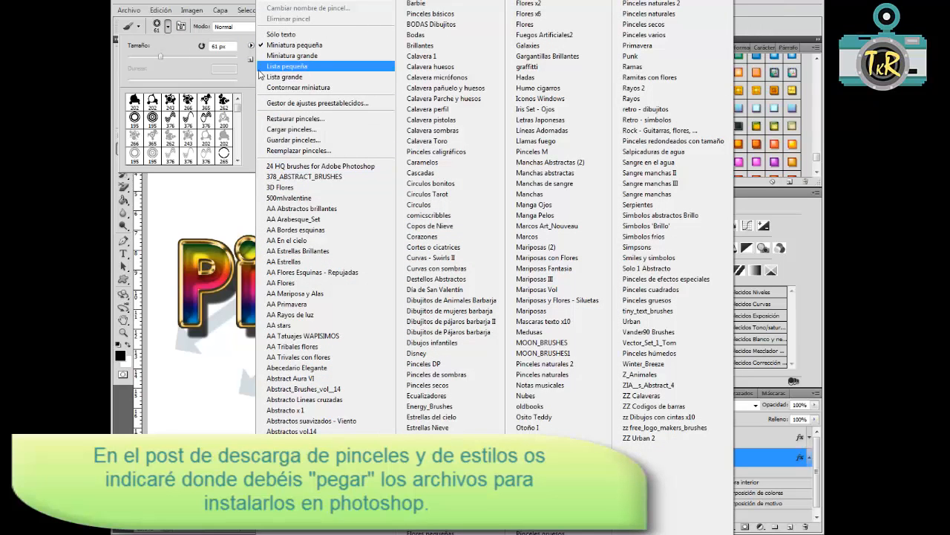
left_click(251, 49)
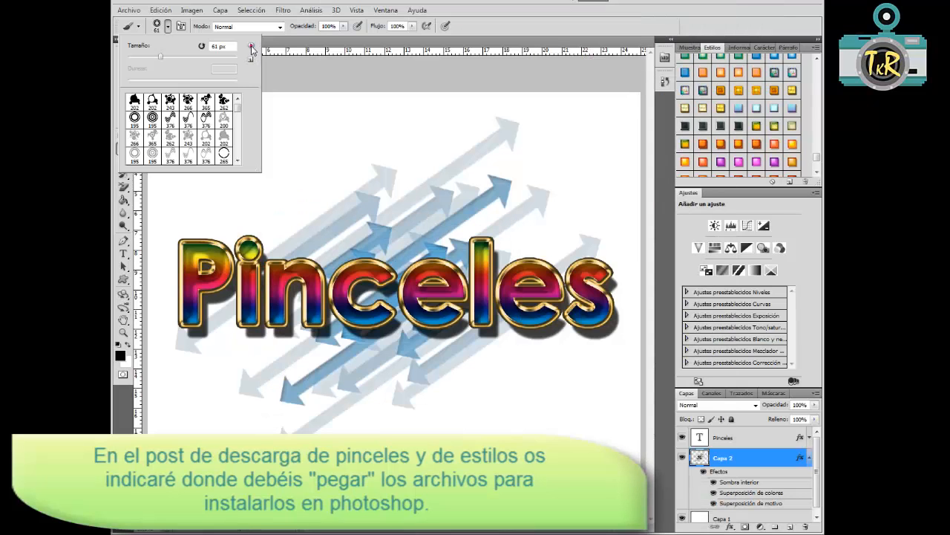